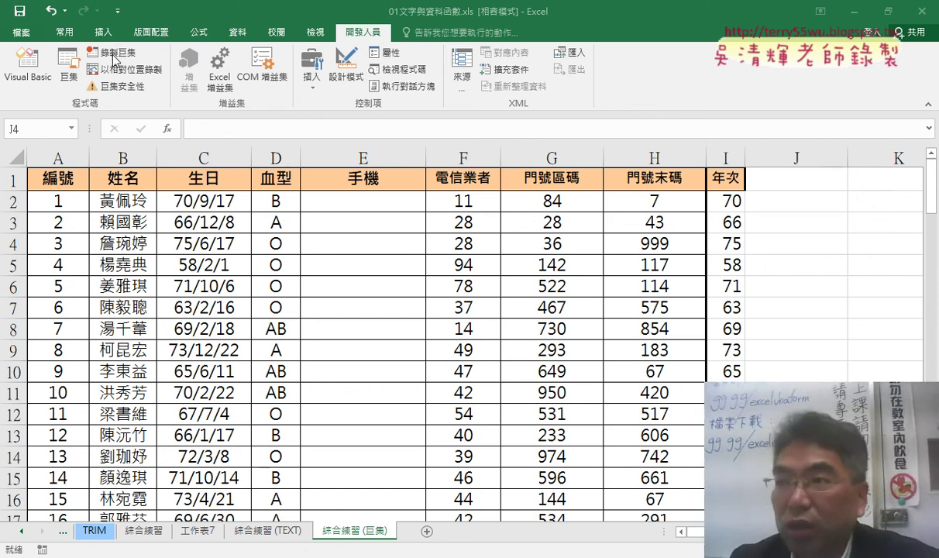
Open the Macro dialog listing the 手機號碼串接 and 手機號碼清除 macros
left_click(72, 78)
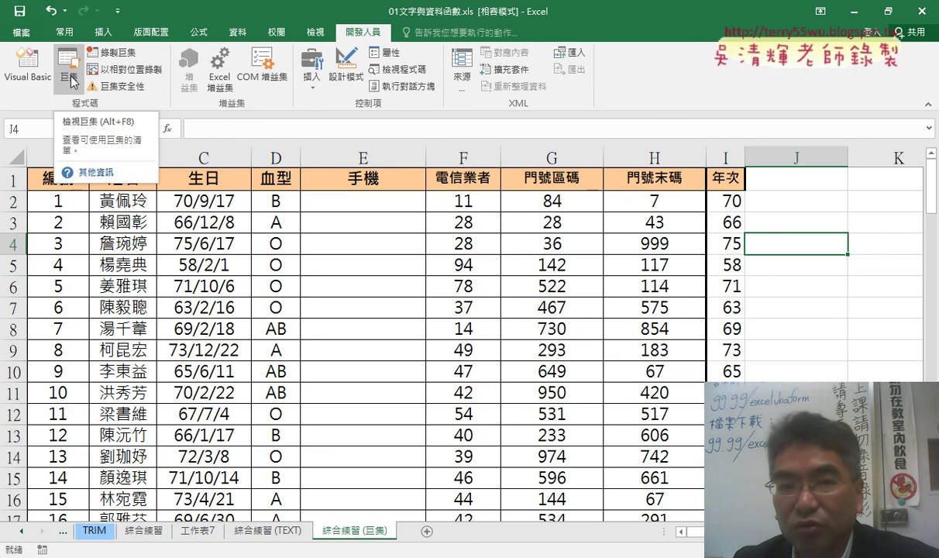
left_click(72, 77)
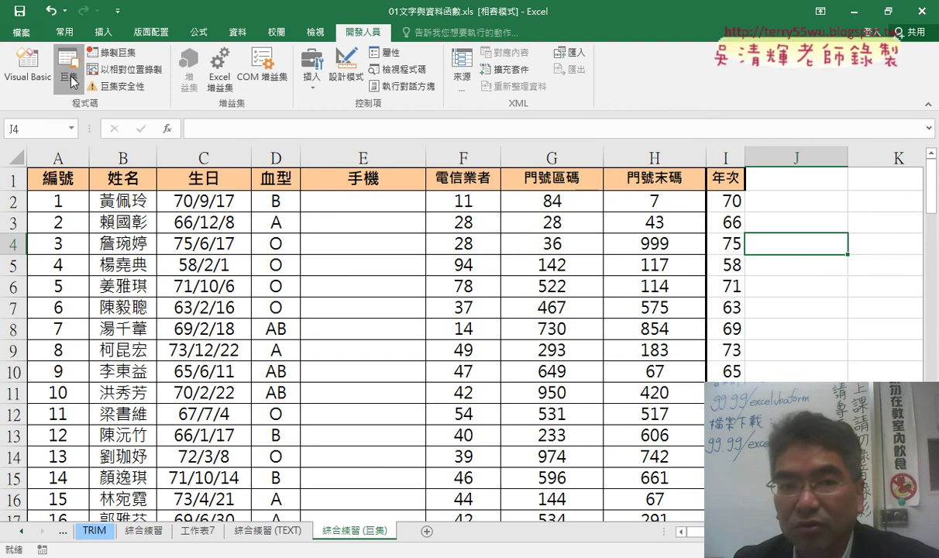
left_click(72, 77)
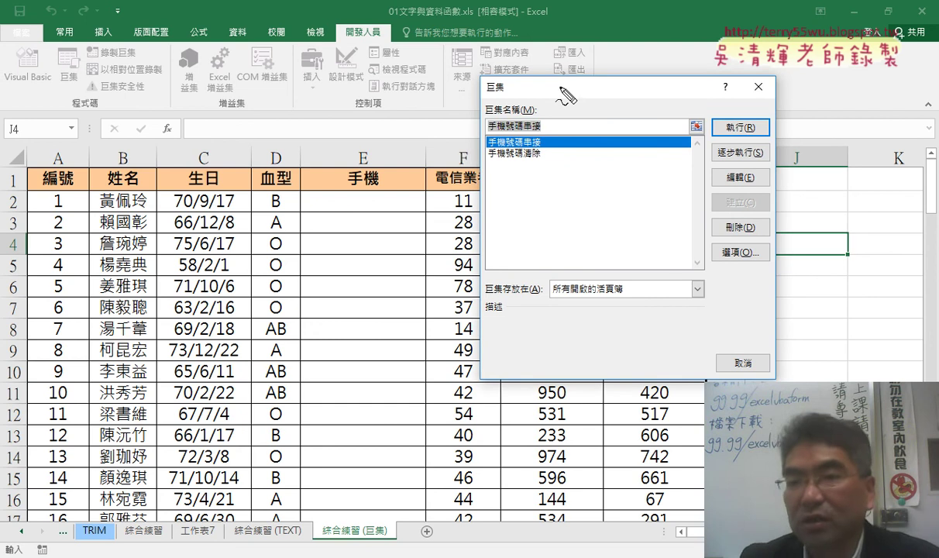
Run 手機號碼串接 to fill the 手機 column with joined phone numbers
mouse_move(516, 151)
left_mouse_down()
mouse_move(469, 133)
mouse_move(555, 136)
left_mouse_up()
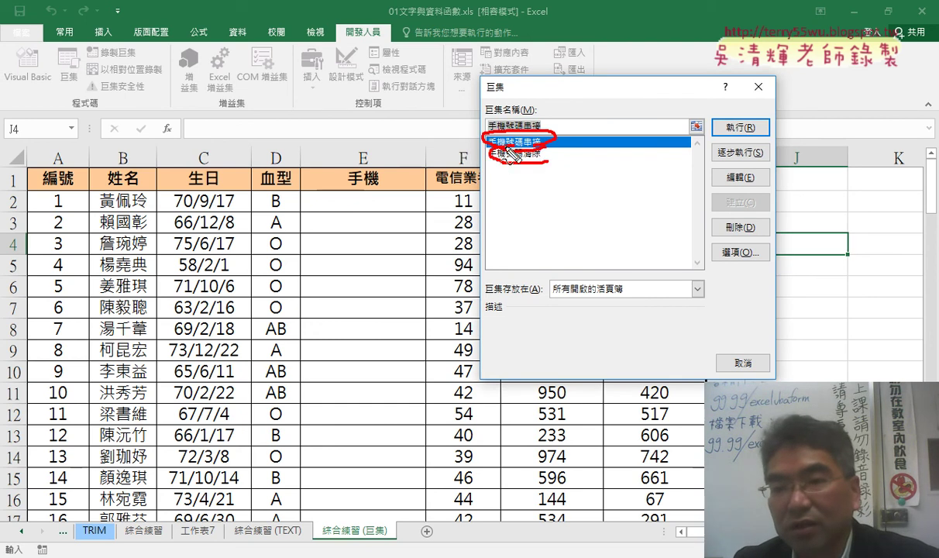
left_click_drag(488, 149, 535, 164)
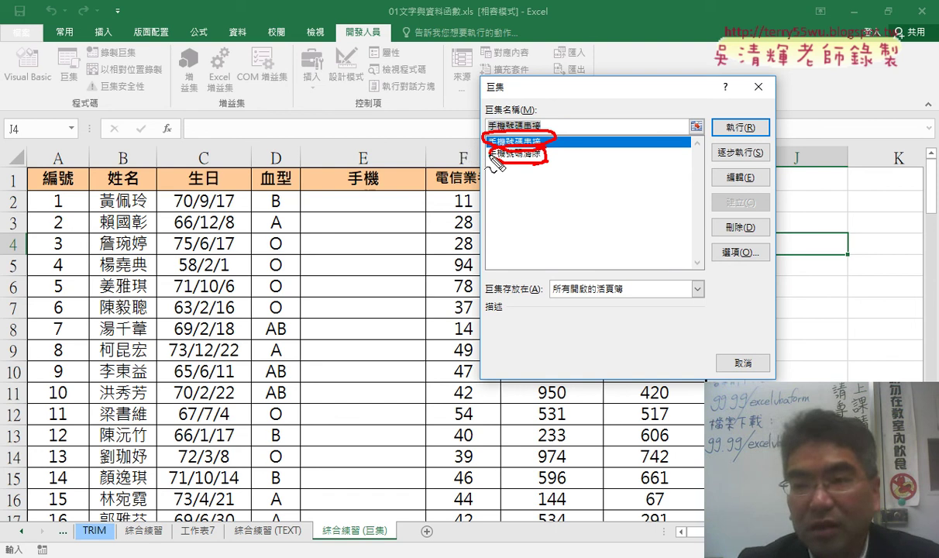
key("Escape")
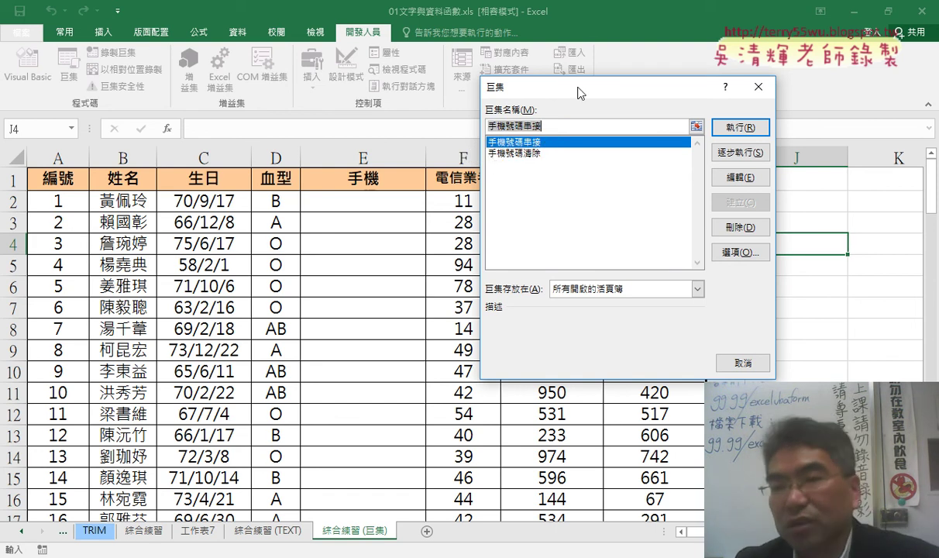
left_click_drag(551, 87, 588, 85)
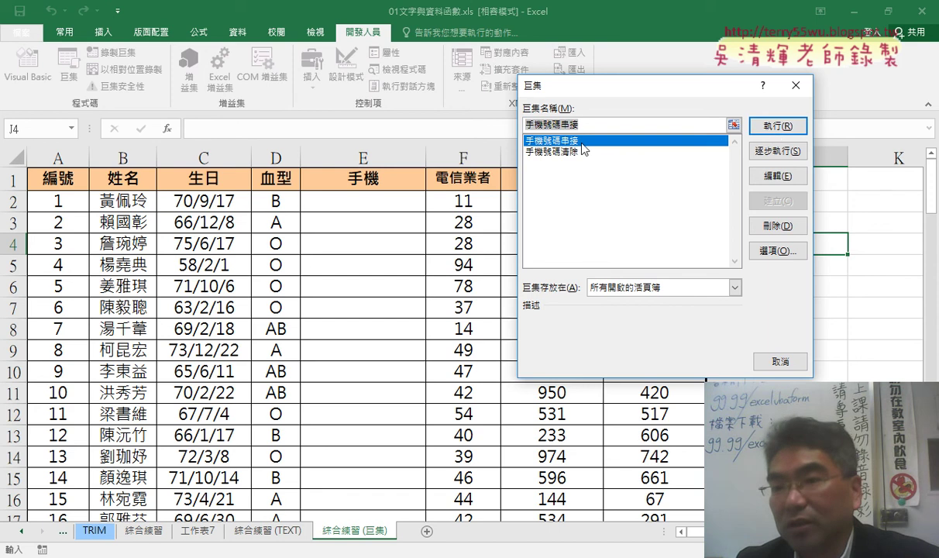
left_click(764, 126)
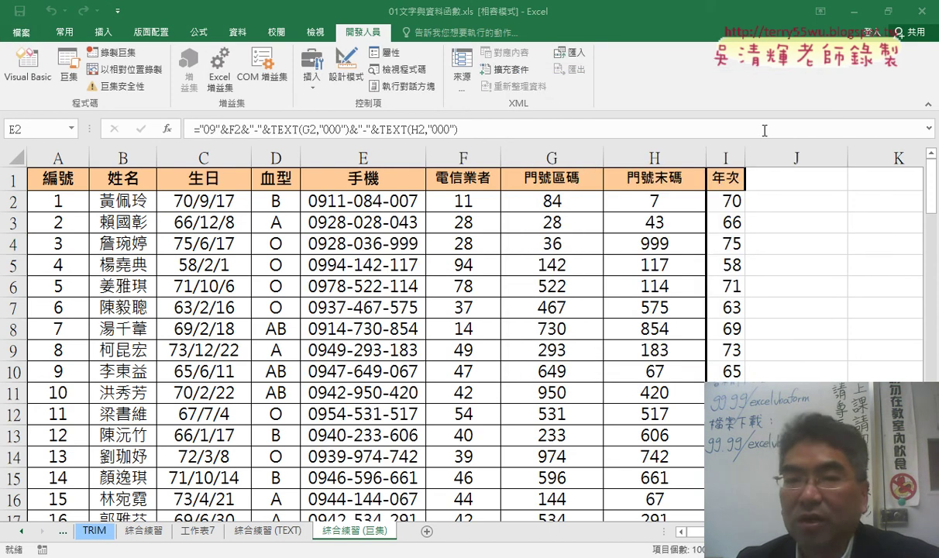
Run 手機號碼清除 to empty the 手機 column, then close the macro list unused
left_click(68, 65)
key("Down")
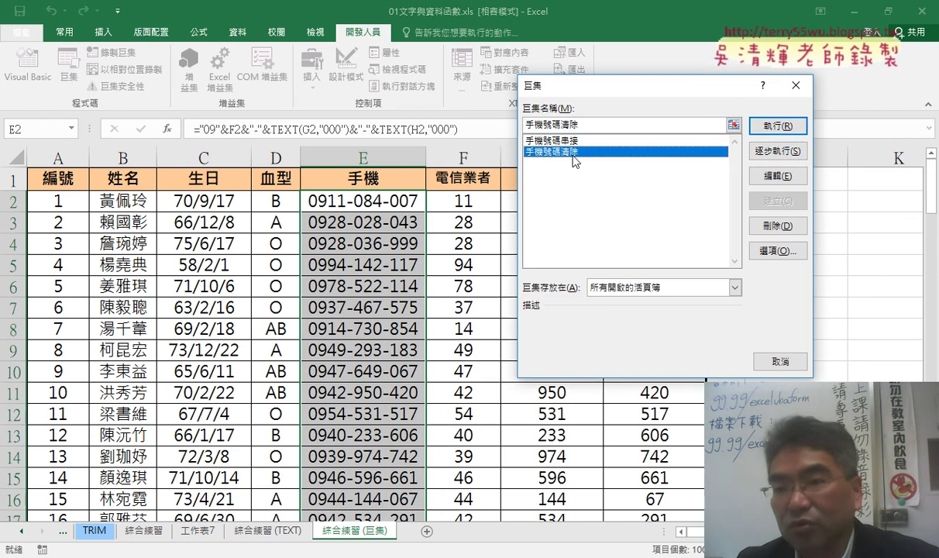
left_click(782, 127)
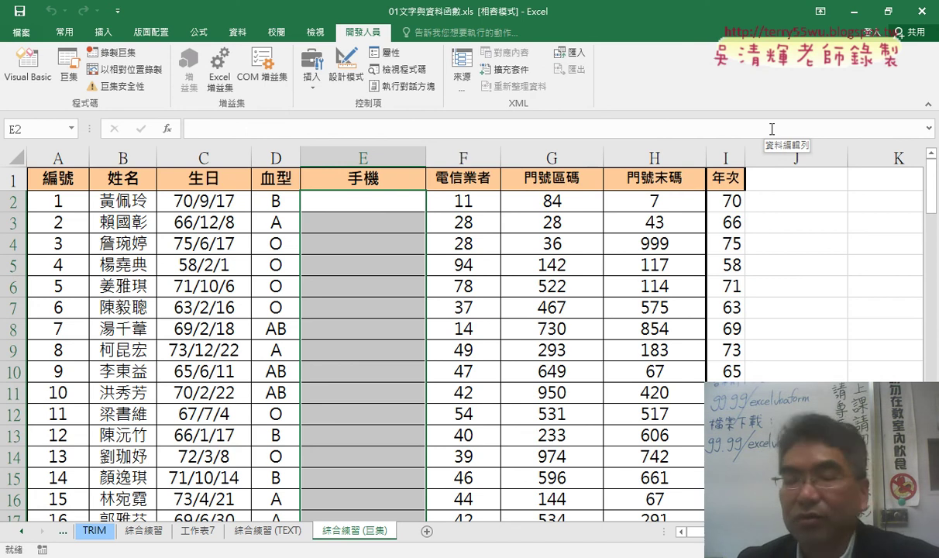
left_click(69, 68)
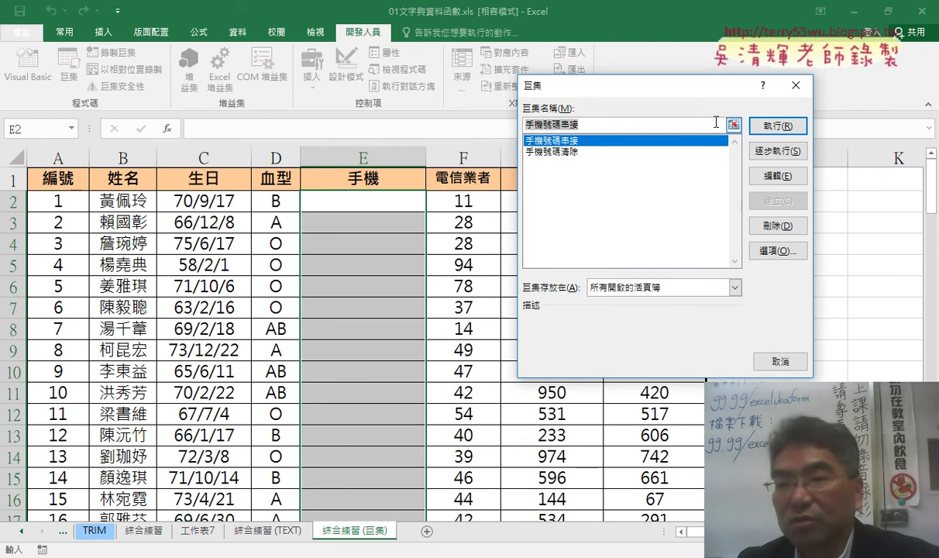
left_click(796, 85)
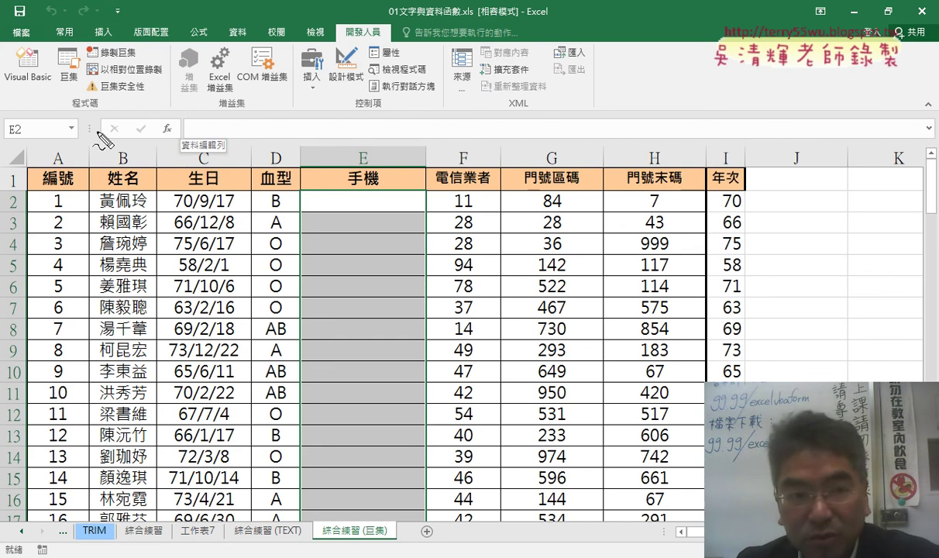
Show the Developer tab's Insert gallery of Form and ActiveX controls
left_click_drag(37, 66, 77, 97)
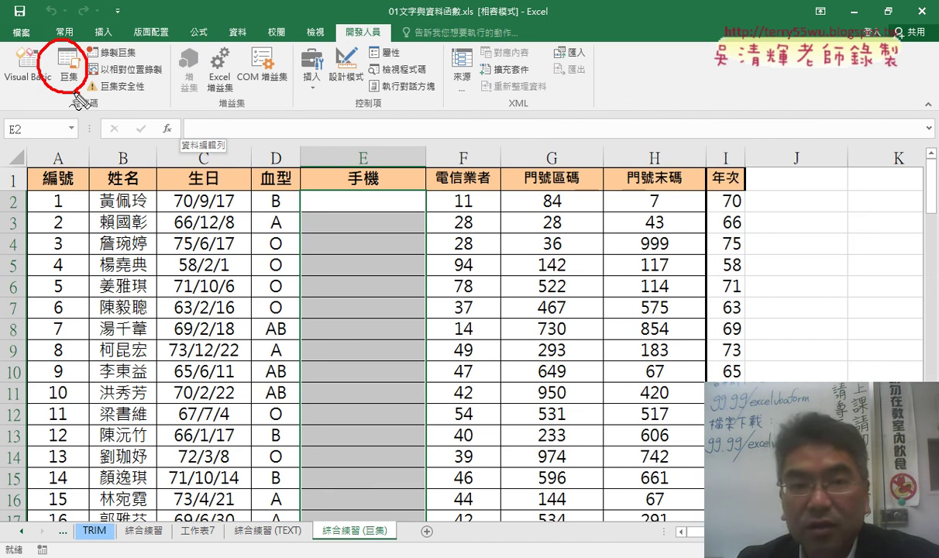
left_click_drag(316, 96, 310, 93)
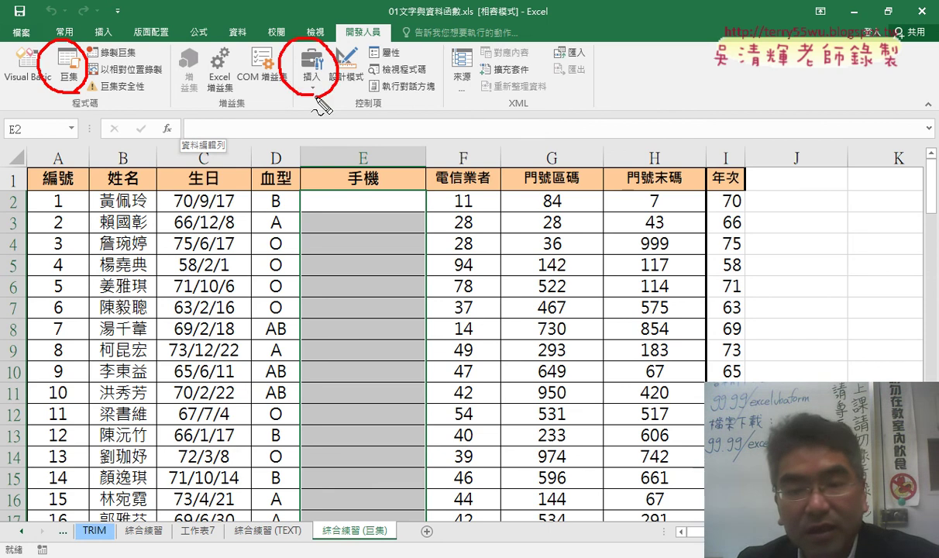
left_click_drag(91, 68, 288, 71)
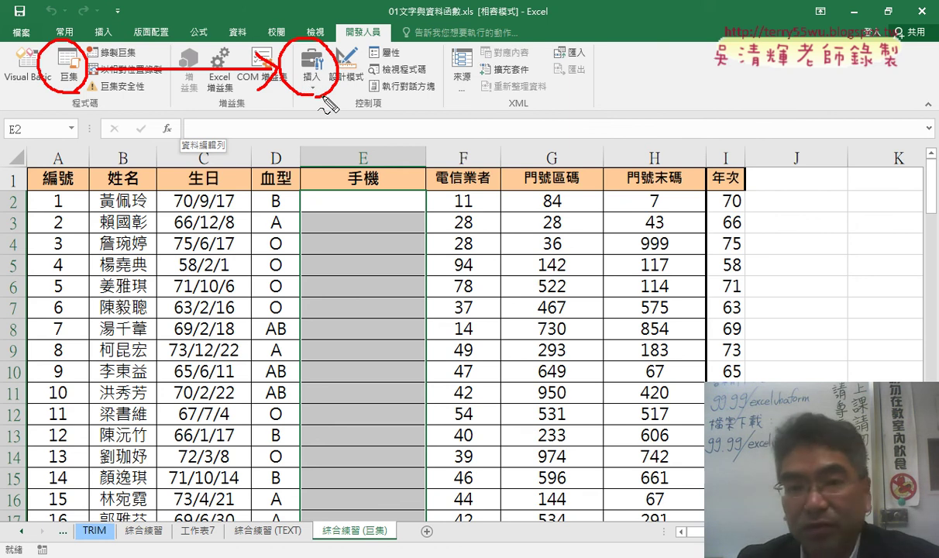
key("Escape")
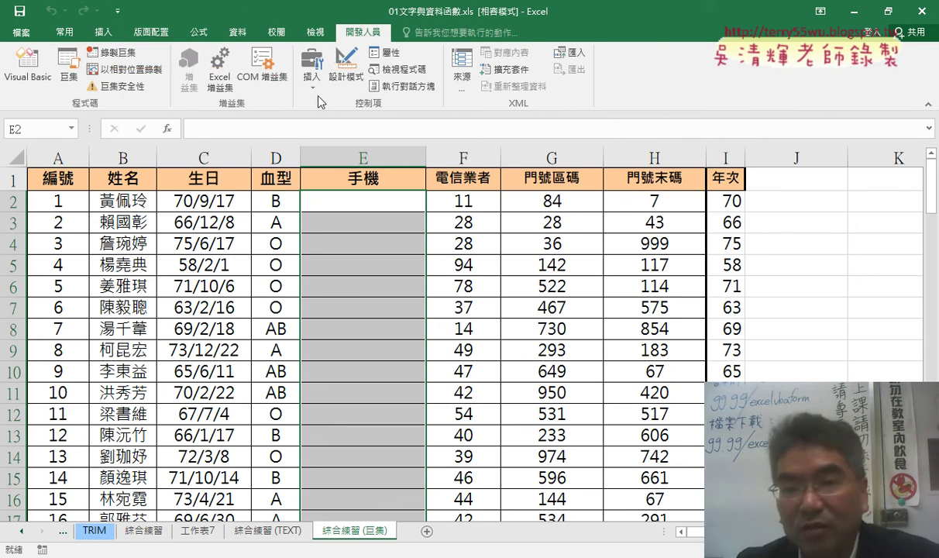
left_click(310, 78)
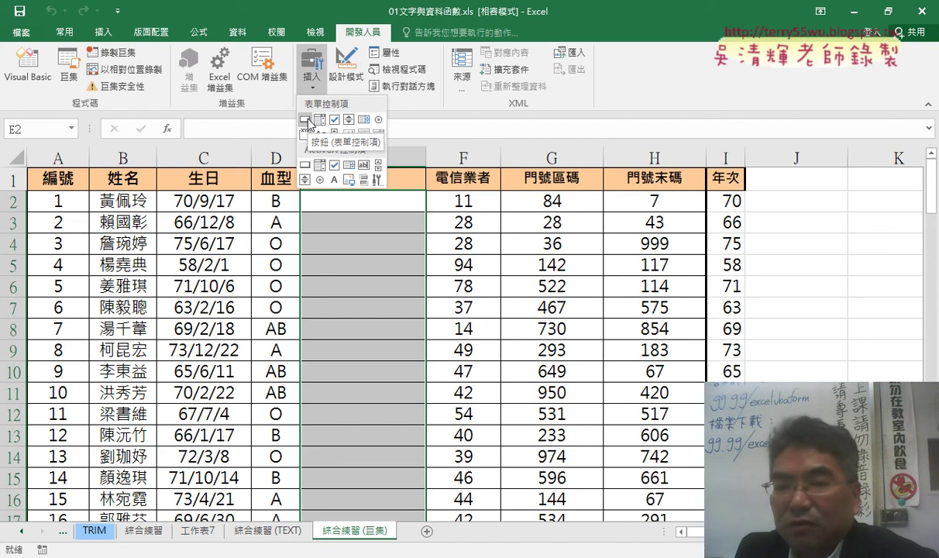
Draw a form button over J2:K3 and assign it the 手機號碼串接 macro
left_click(307, 120)
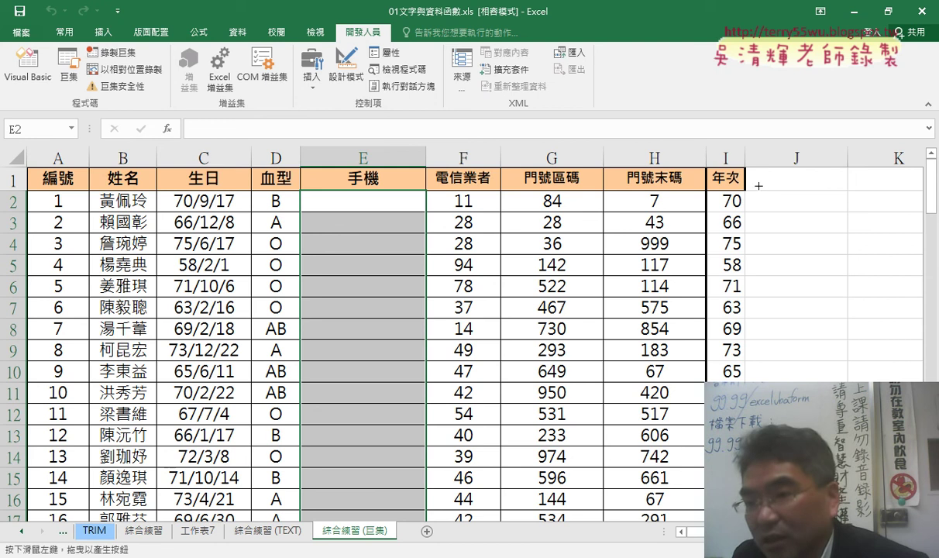
left_click_drag(763, 189, 914, 231)
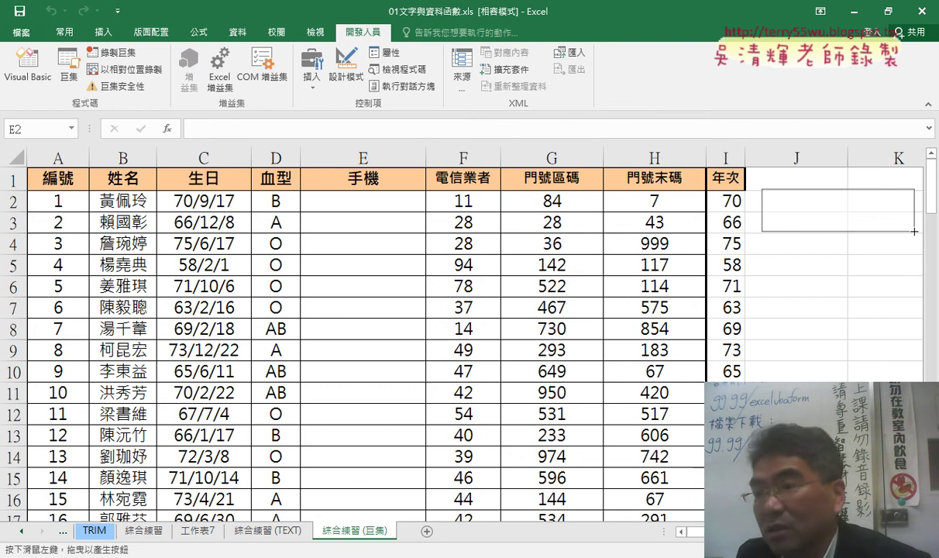
left_click_drag(915, 231, 914, 231)
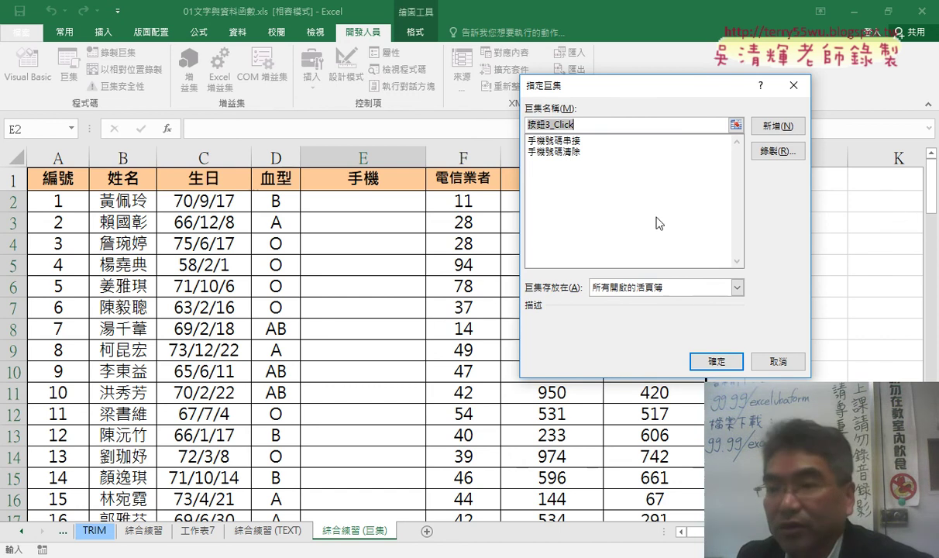
left_click(574, 141)
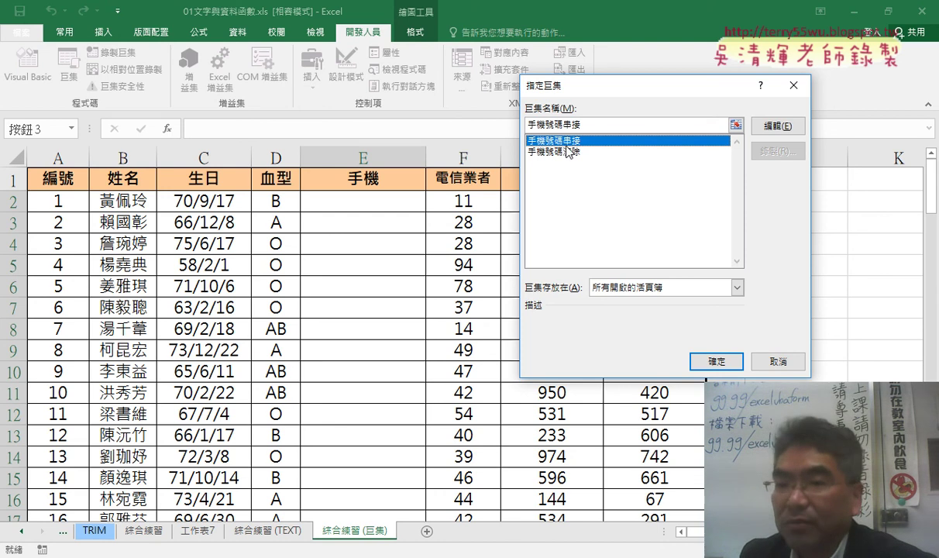
right_click(553, 126)
left_click(588, 156)
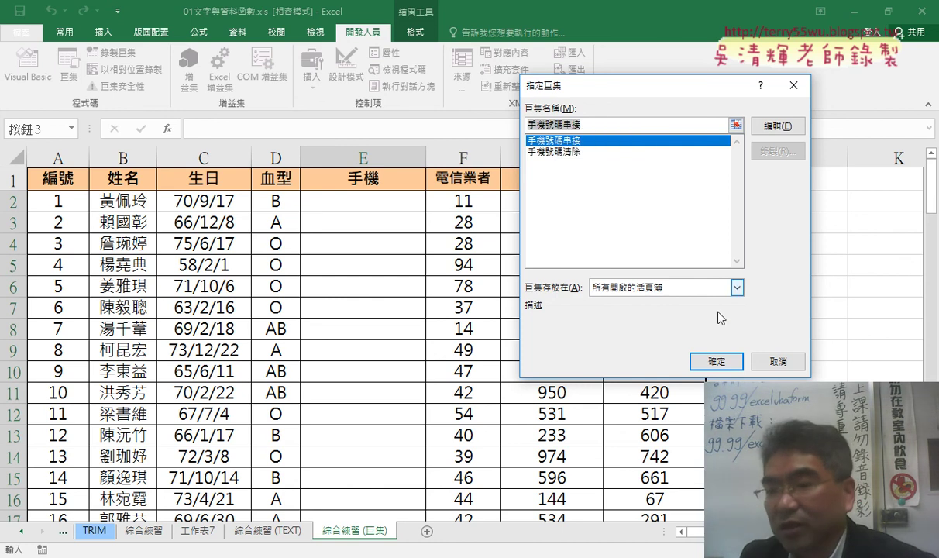
left_click(720, 364)
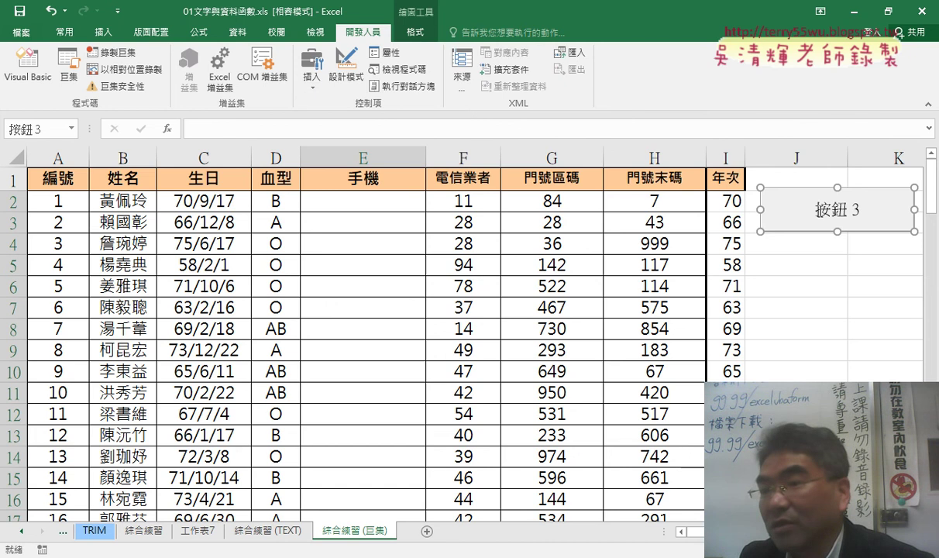
Change the button caption from 按鈕 3 to 手機號碼串接
left_click(816, 210)
left_click_drag(816, 210, 897, 209)
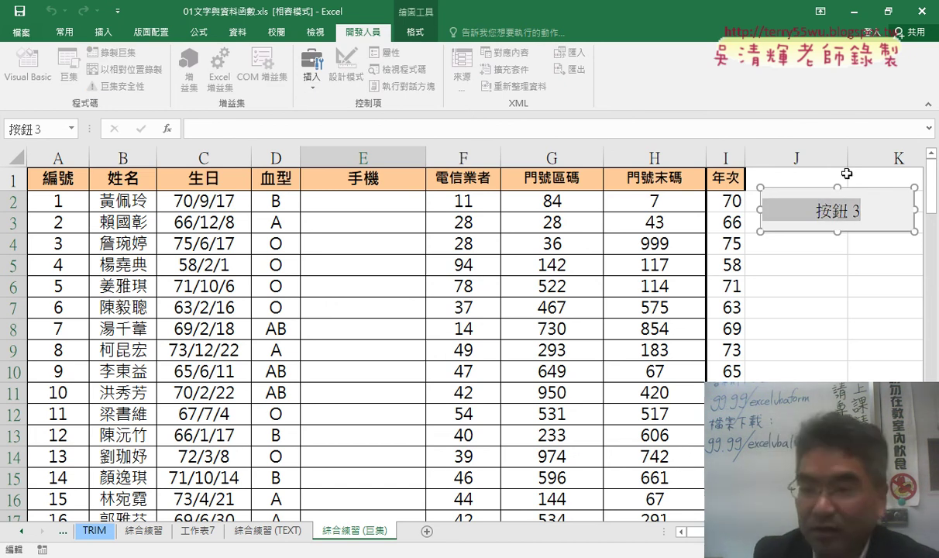
type("手機號碼串接")
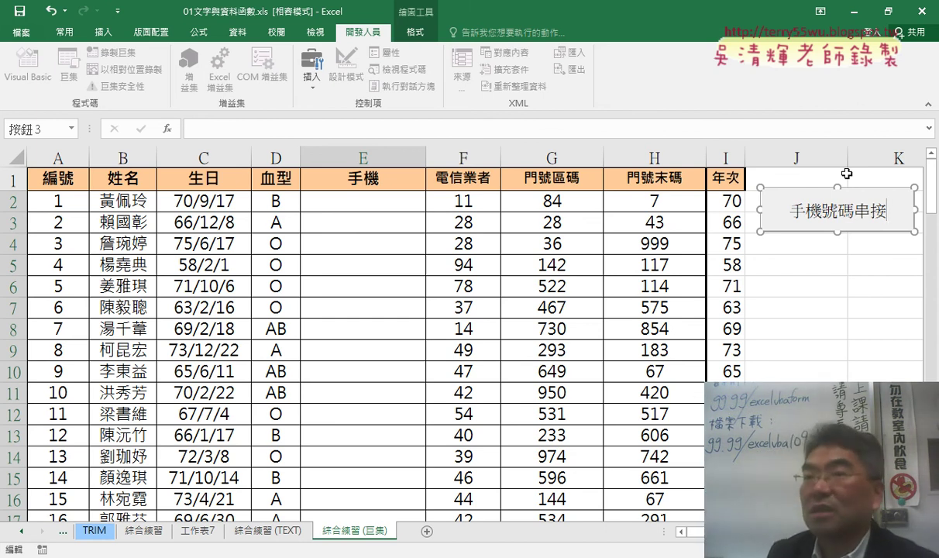
left_click(832, 284)
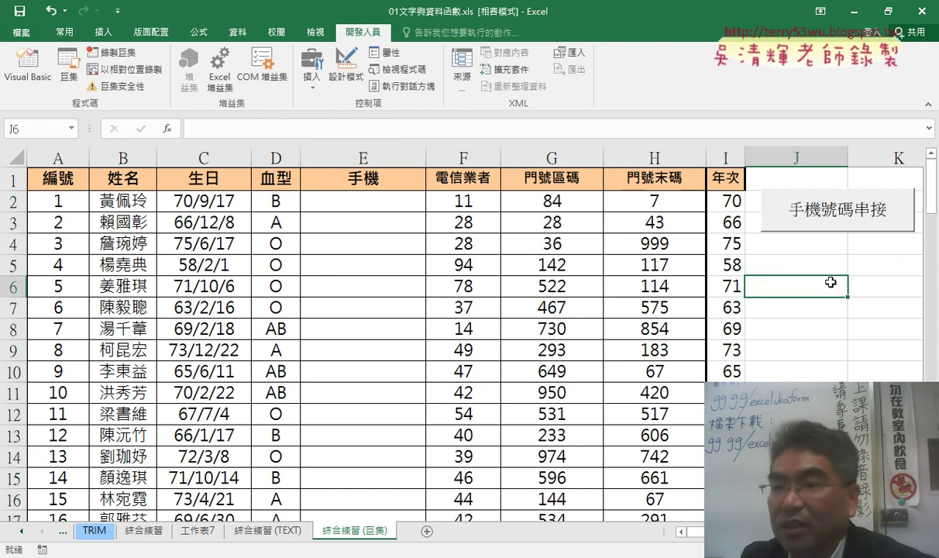
Draw a second form button around J4:K5 and assign it the 手機號碼清除 macro
left_click(311, 77)
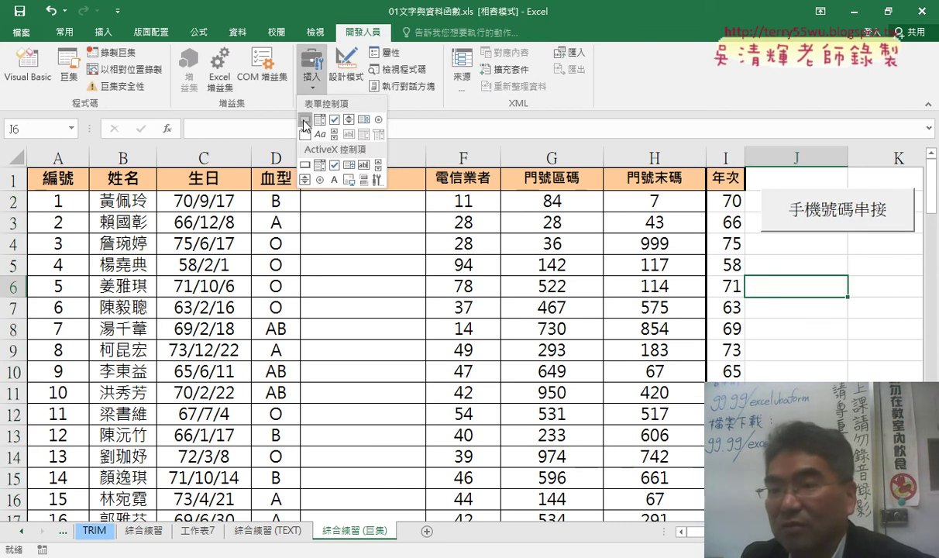
left_click(304, 122)
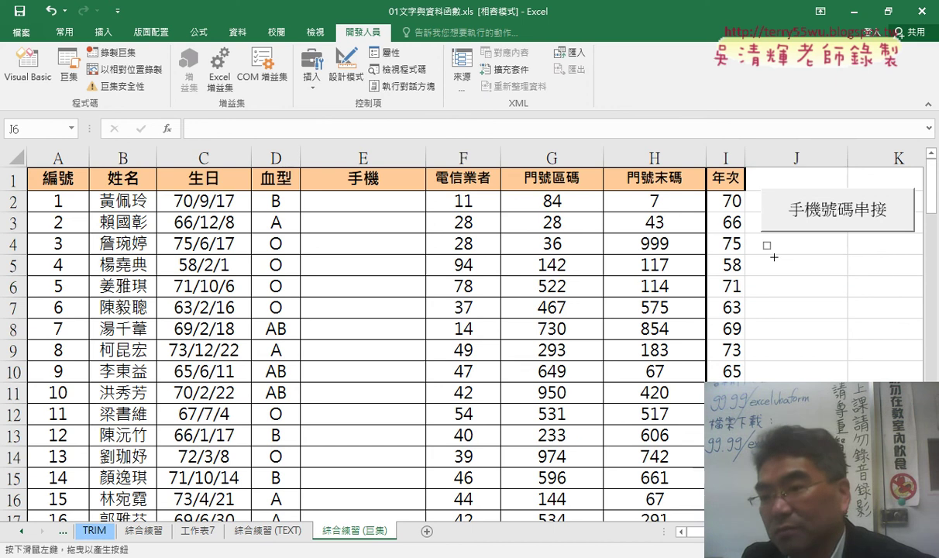
left_click_drag(762, 242, 913, 283)
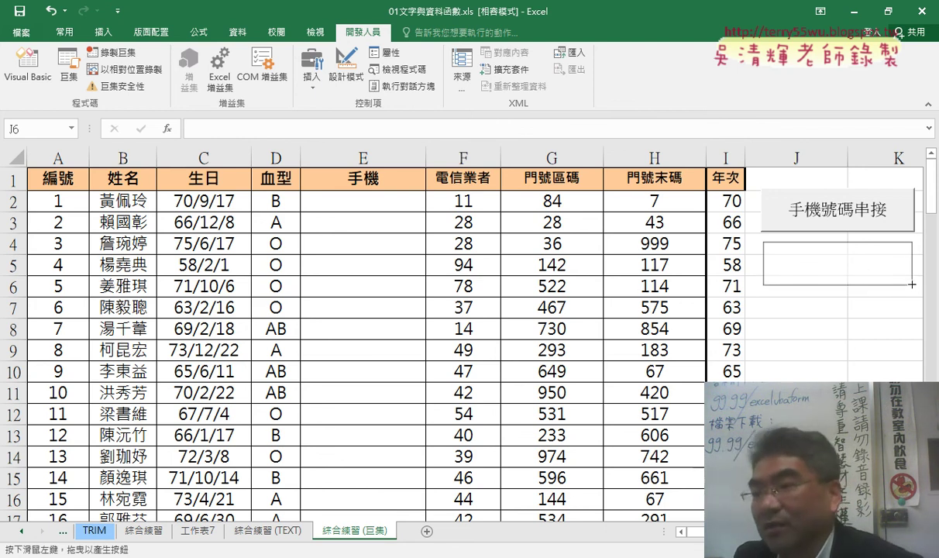
left_click_drag(913, 283, 908, 277)
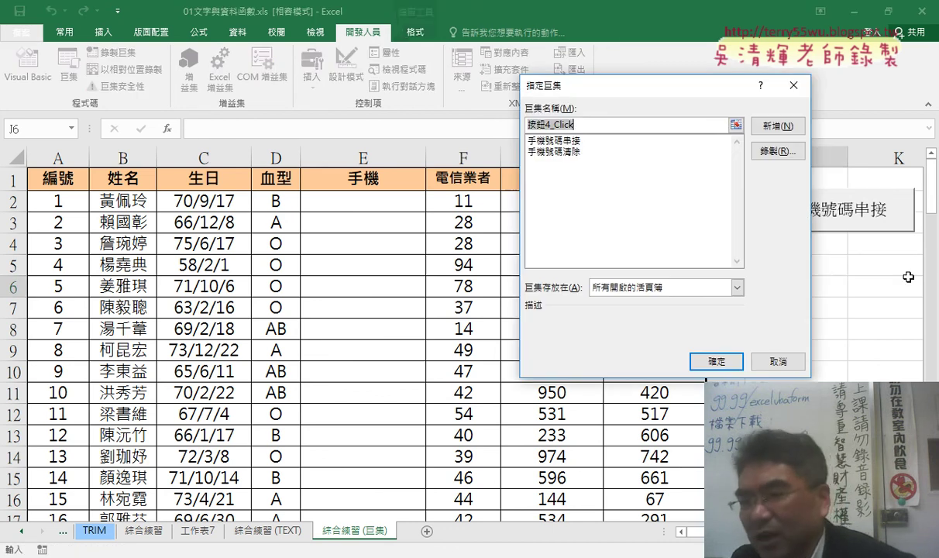
left_click(552, 152)
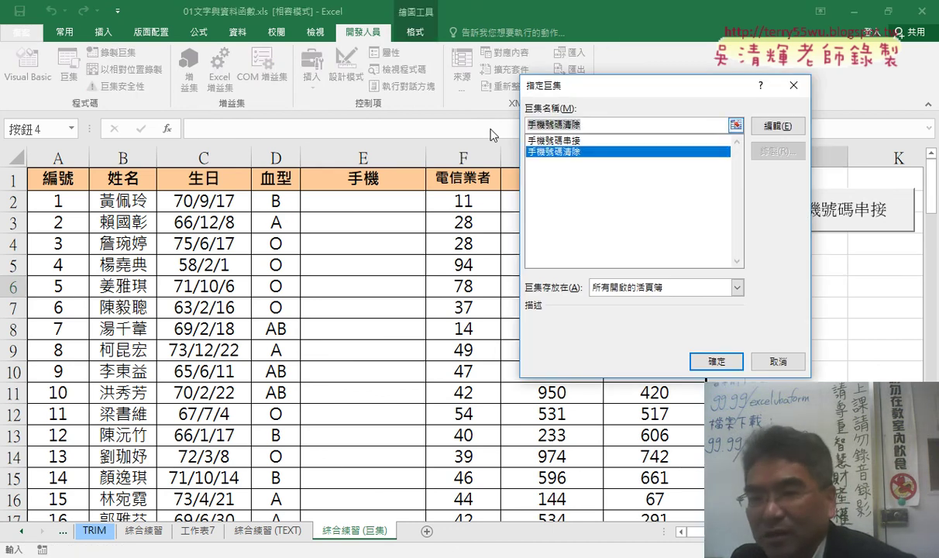
right_click(535, 124)
left_click(595, 155)
left_click(717, 361)
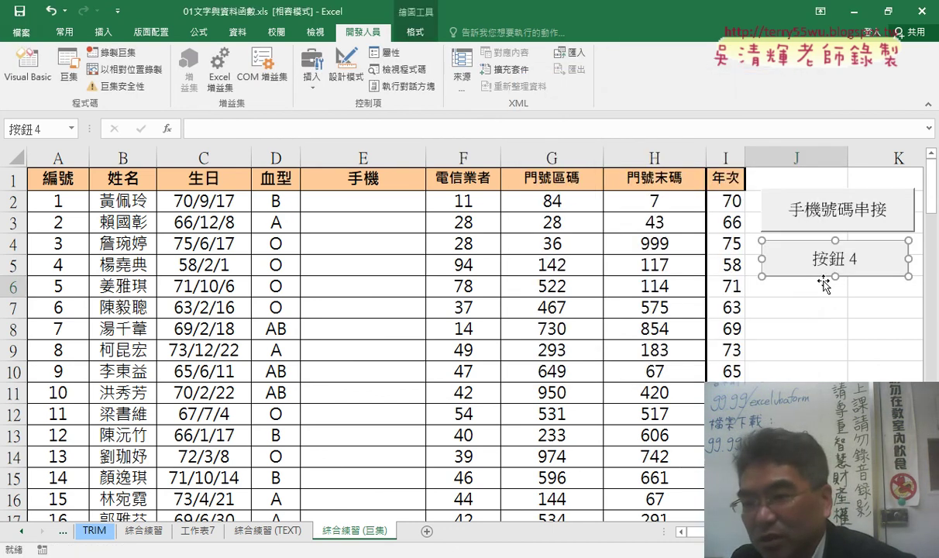
Replace the second button's 按鈕 4 caption with 手機號碼清除
left_click(814, 258)
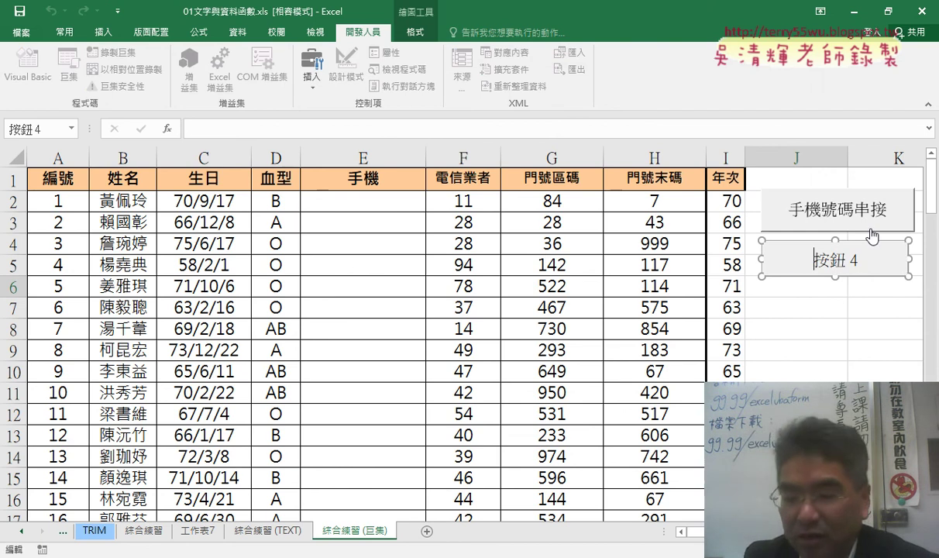
type("手機號碼清除")
key("Delete")
key("Delete")
key("Delete")
key("Delete")
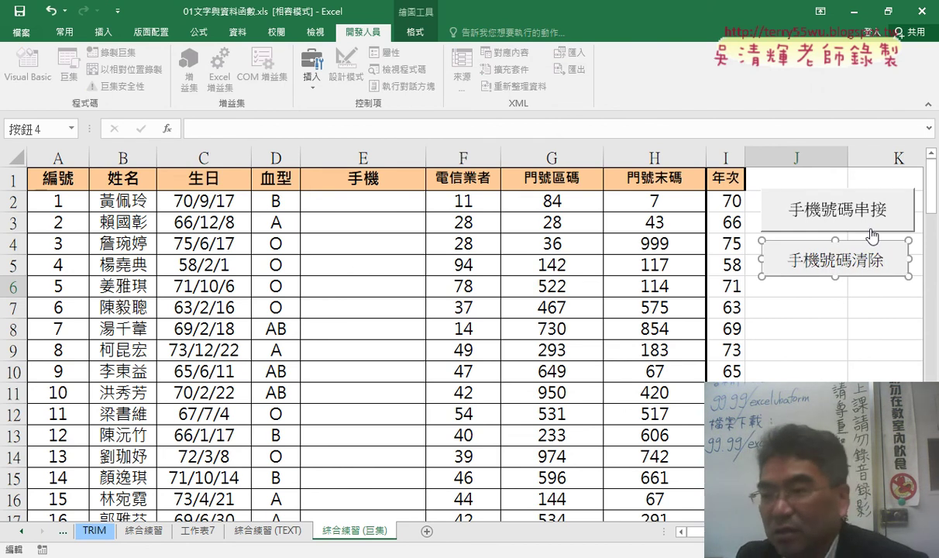
left_click(881, 373)
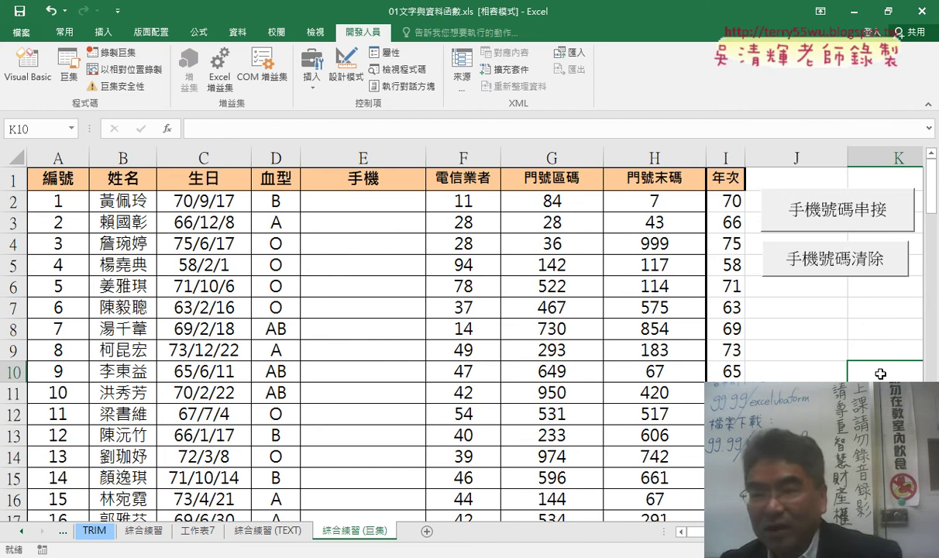
left_click(843, 220)
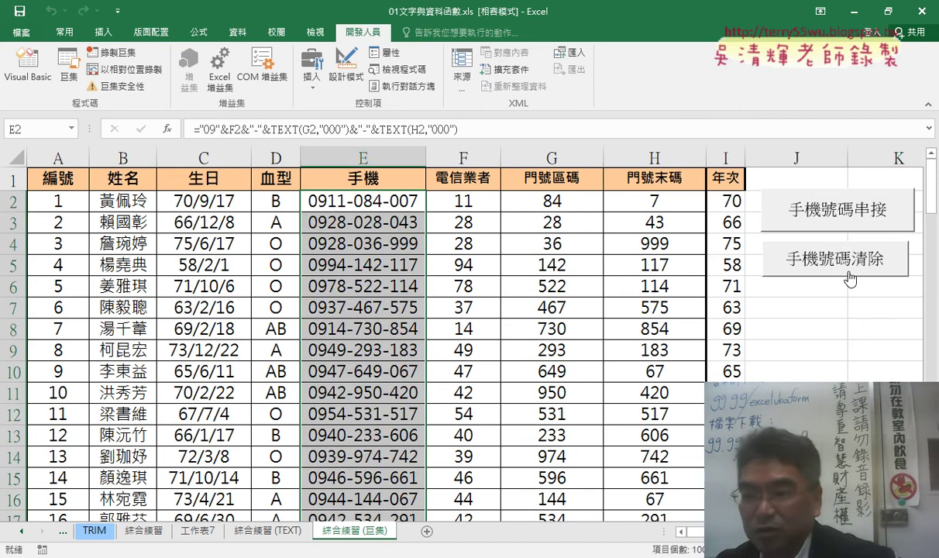
left_click(849, 275)
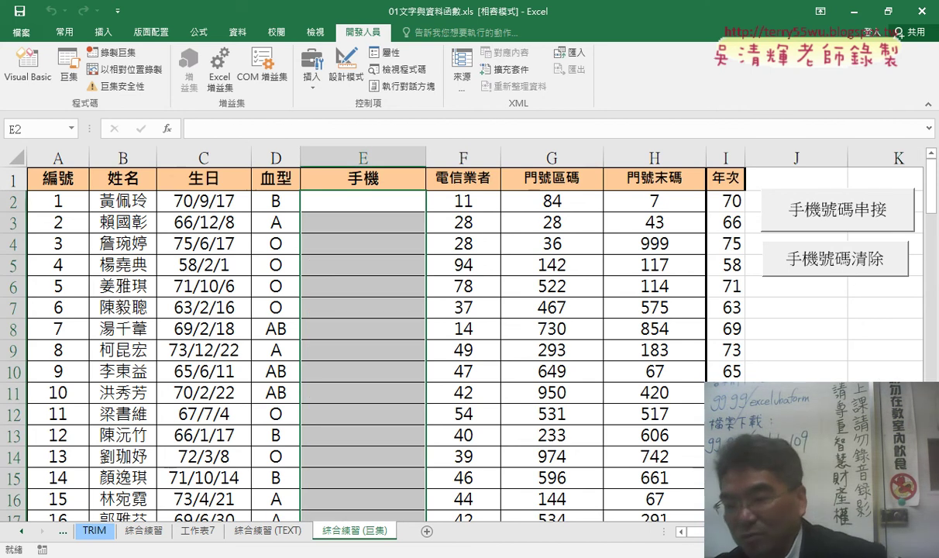
scroll(442, 326, "right", 1)
scroll(442, 326, "right", 1)
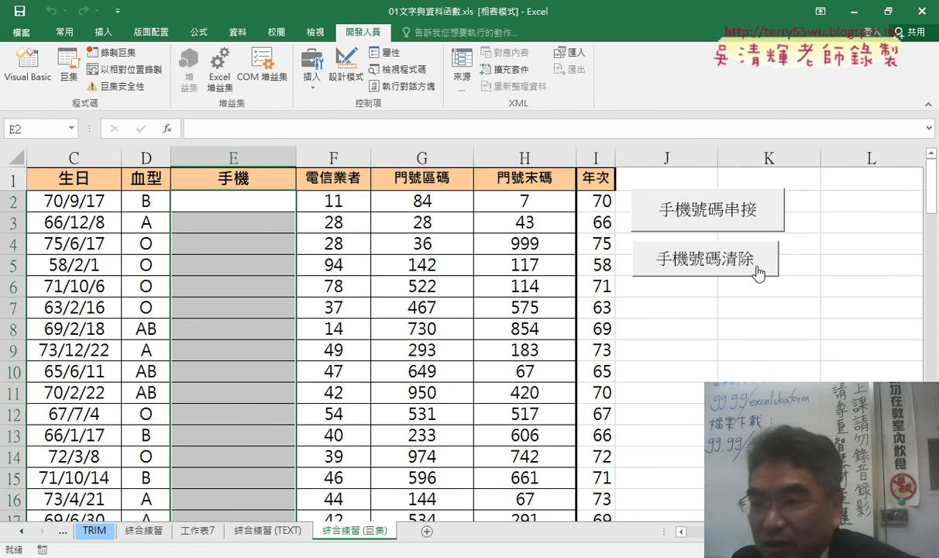
Test the 手機號碼清除 button and align it under the first button
left_click(702, 258)
right_click(730, 261)
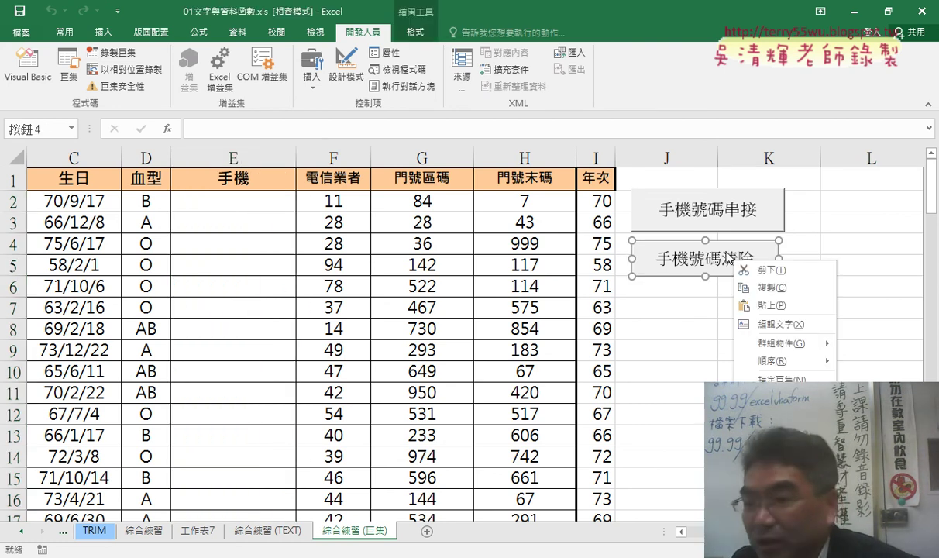
key("Escape")
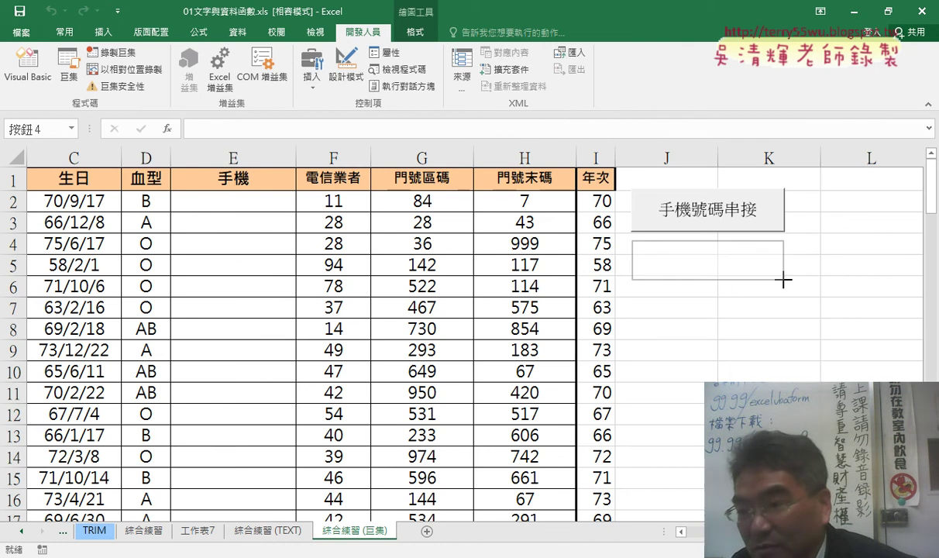
left_click_drag(780, 279, 784, 281)
type("手機號碼清除")
left_click(869, 325)
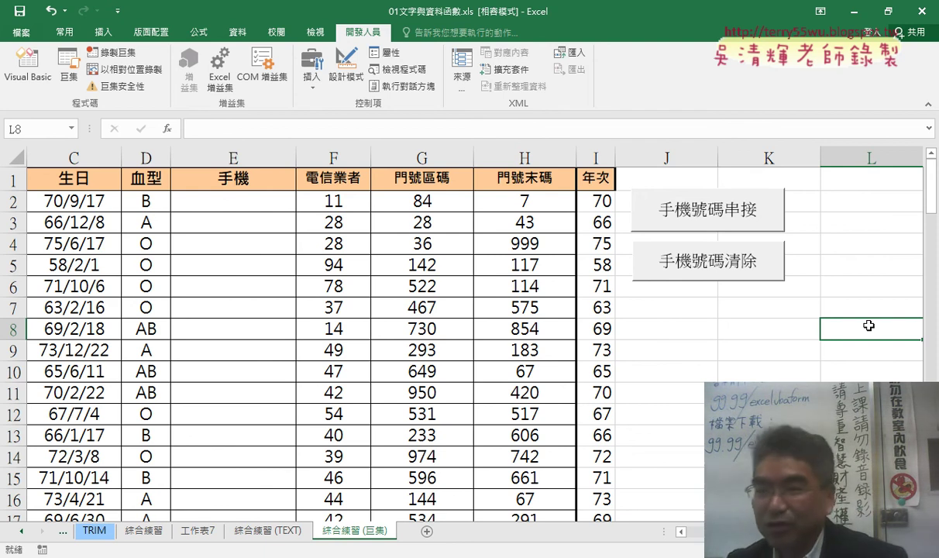
Test both buttons on column E, then cut the 手機號碼清除 button off the sheet
left_click(720, 217)
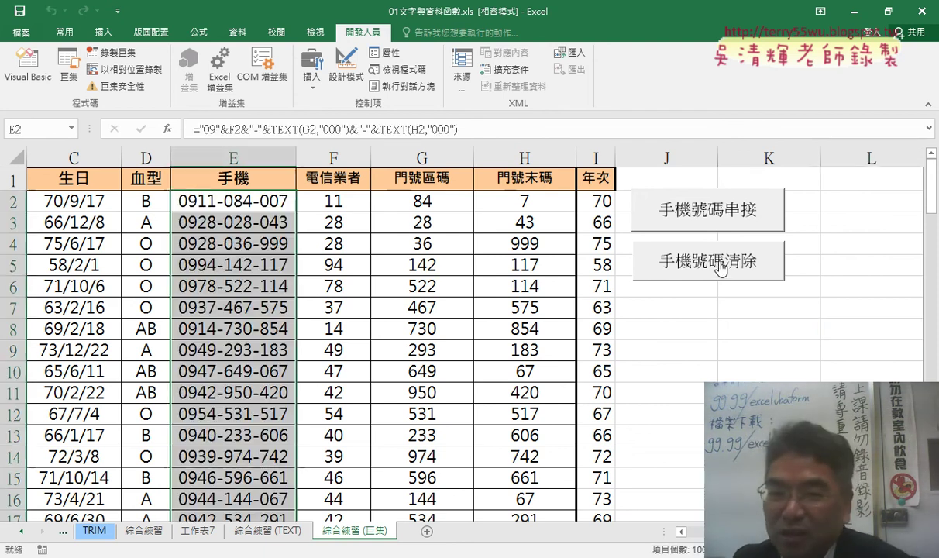
left_click(720, 265)
right_click(716, 262)
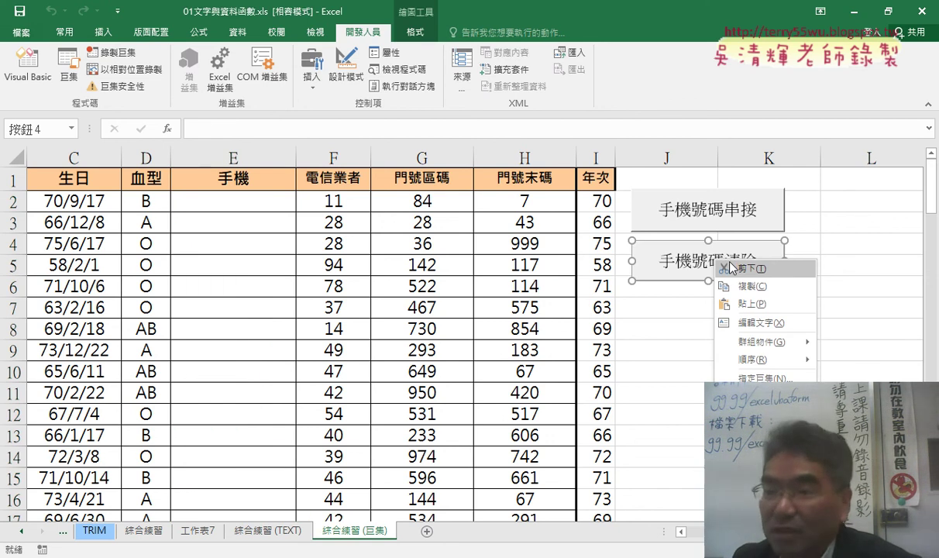
left_click(730, 268)
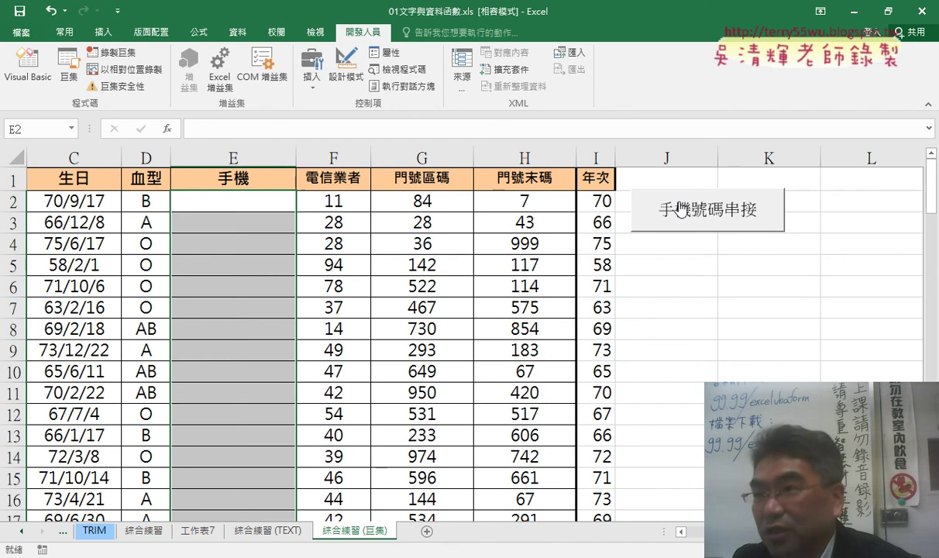
Copy the 手機號碼串接 button and paste the copy at cell J4
right_click(715, 204)
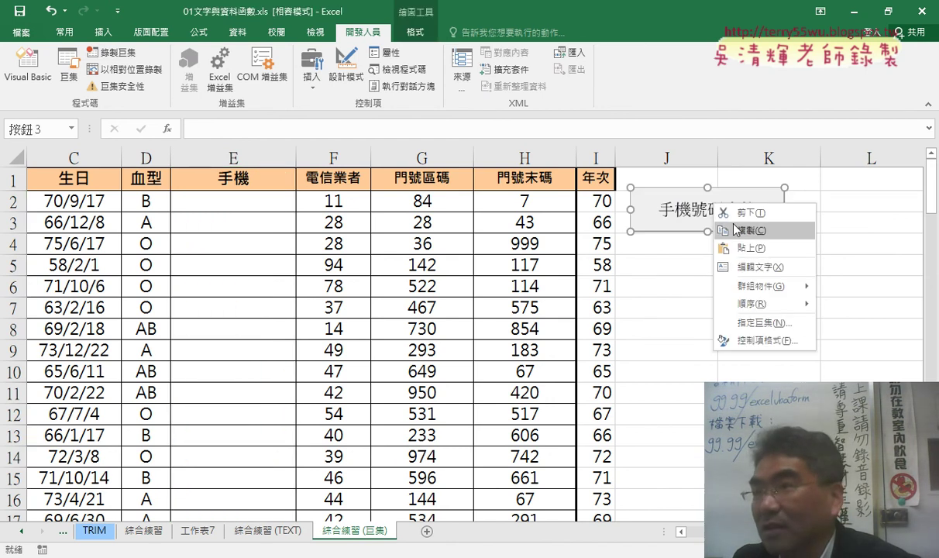
left_click(735, 229)
left_click(628, 241)
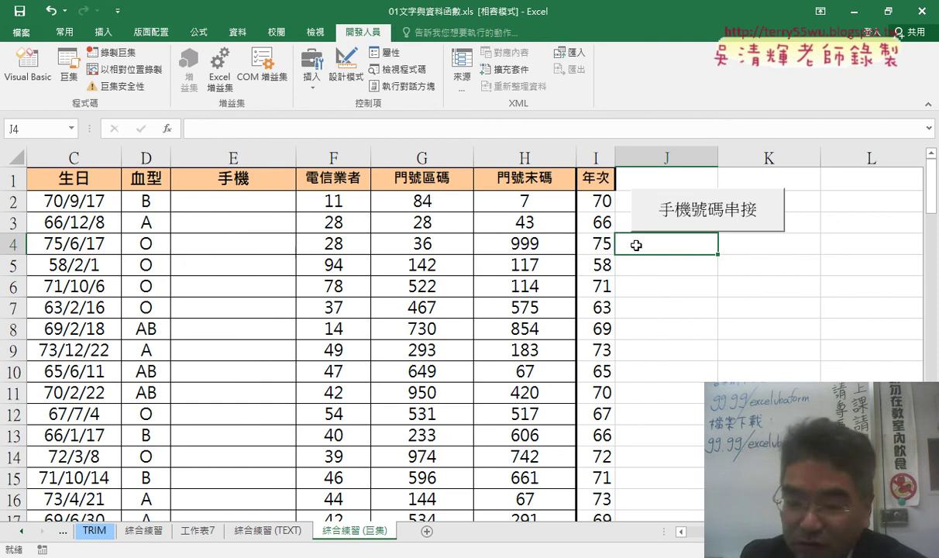
key("ctrl+v")
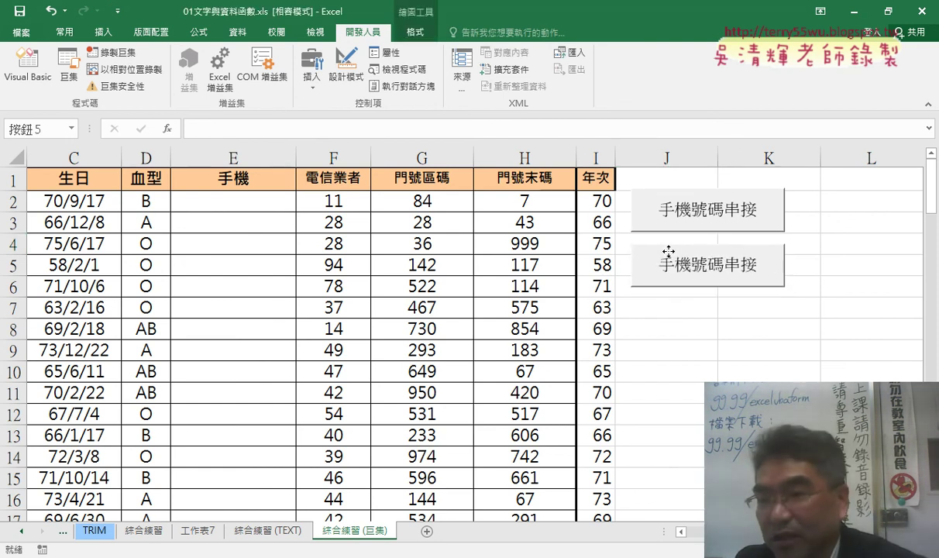
Position the pasted button below the original and assign it the 手機號碼清除 macro
left_click_drag(671, 261, 670, 249)
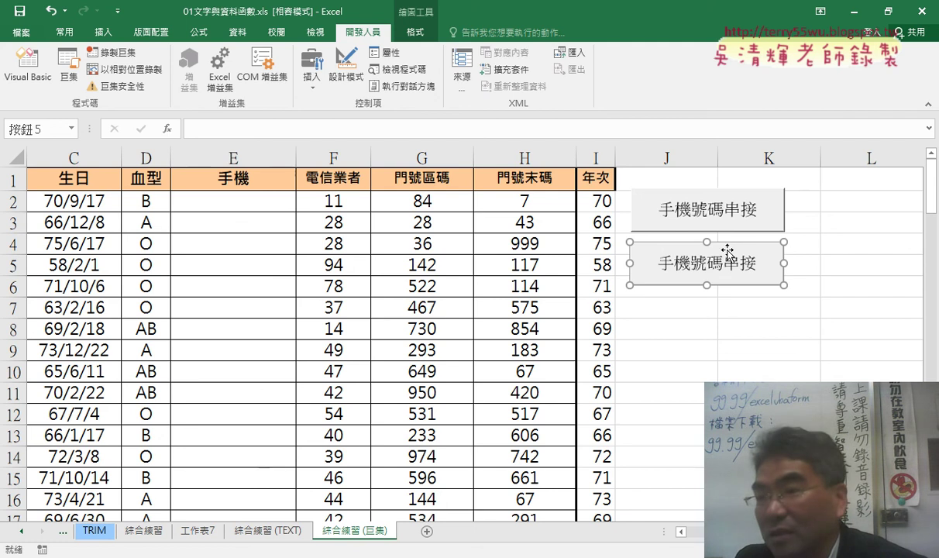
right_click(734, 246)
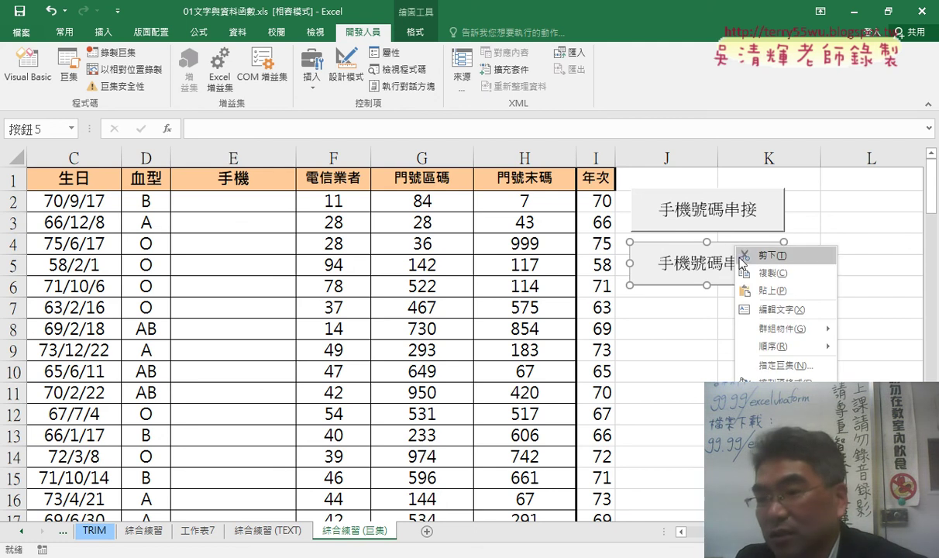
left_click(769, 366)
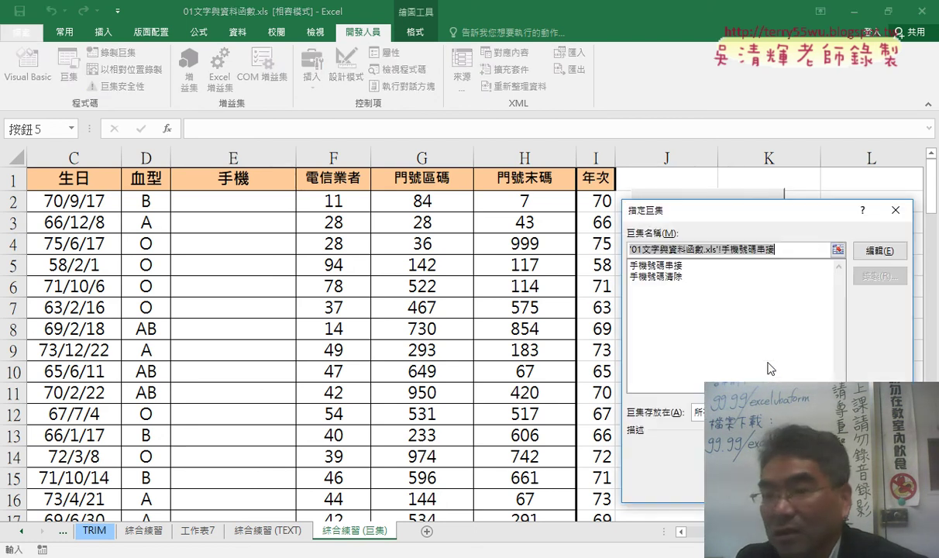
left_click(680, 283)
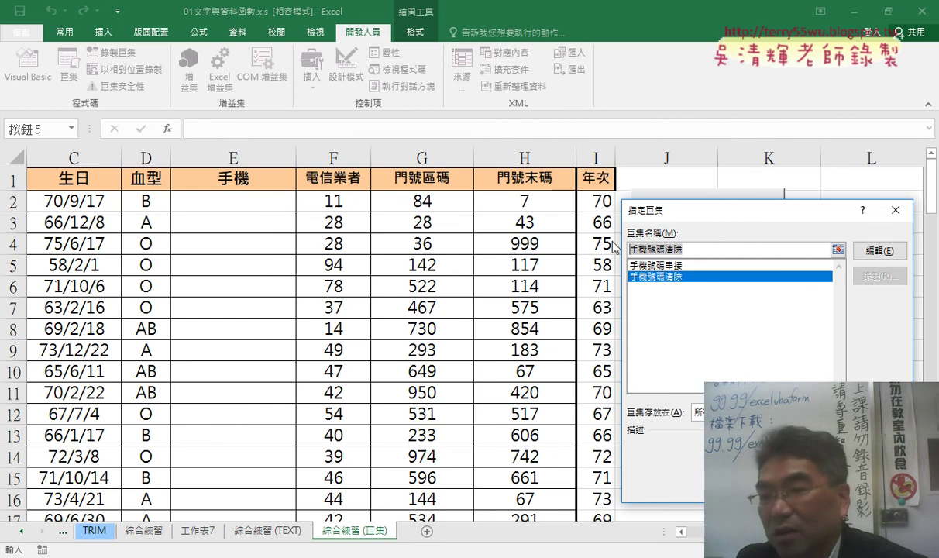
right_click(651, 249)
key("Escape")
Replace the pasted button's 手機號碼串接 caption with 手機號碼清除
double_click(677, 277)
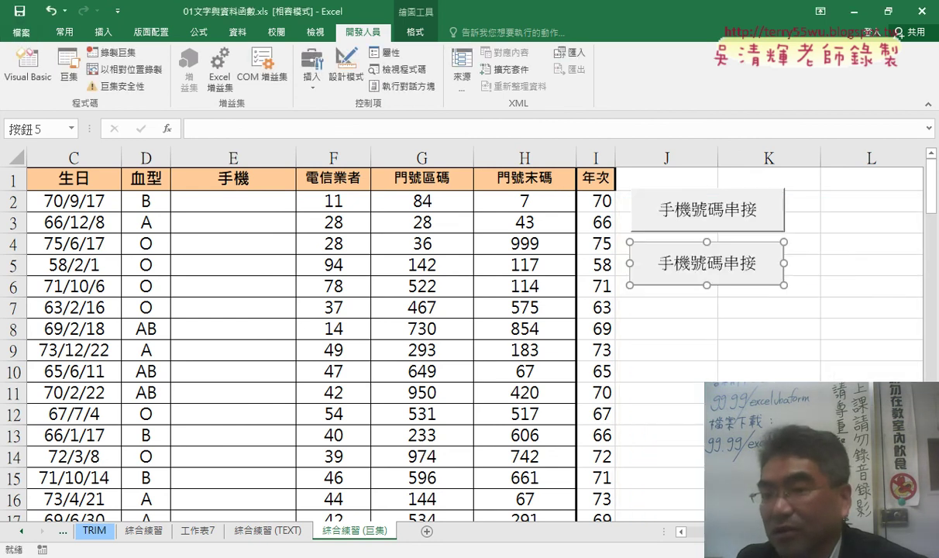
left_click(657, 262)
key("Delete")
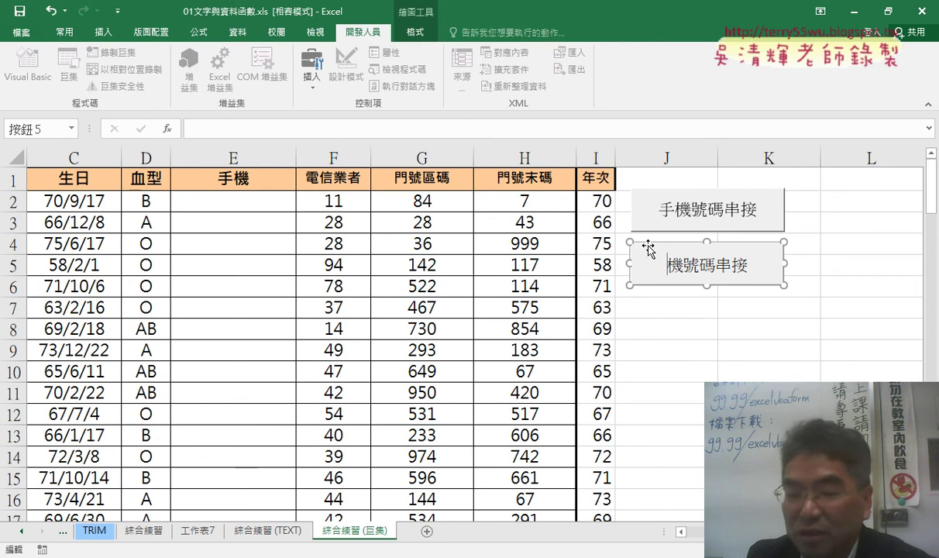
key("Delete")
key("Delete")
key("Delete")
type("手機號碼清除")
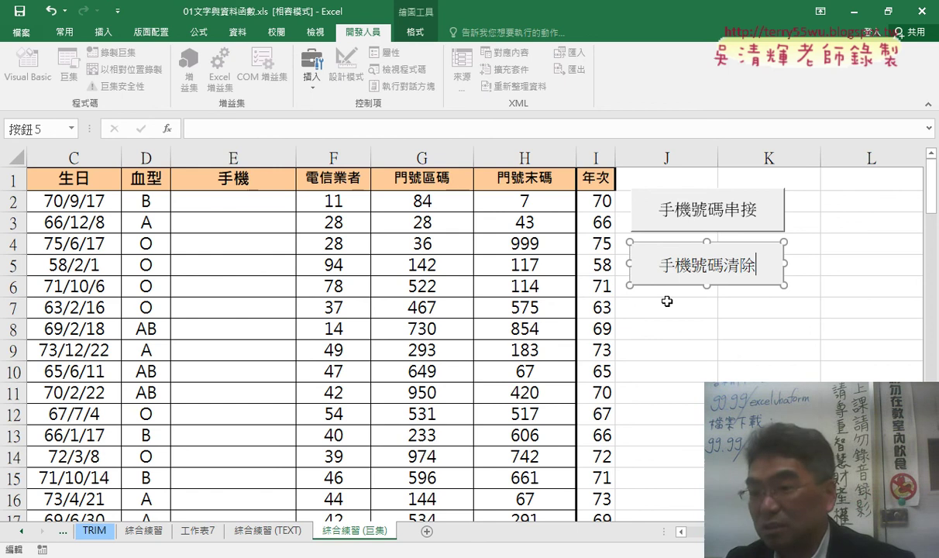
left_click(673, 327)
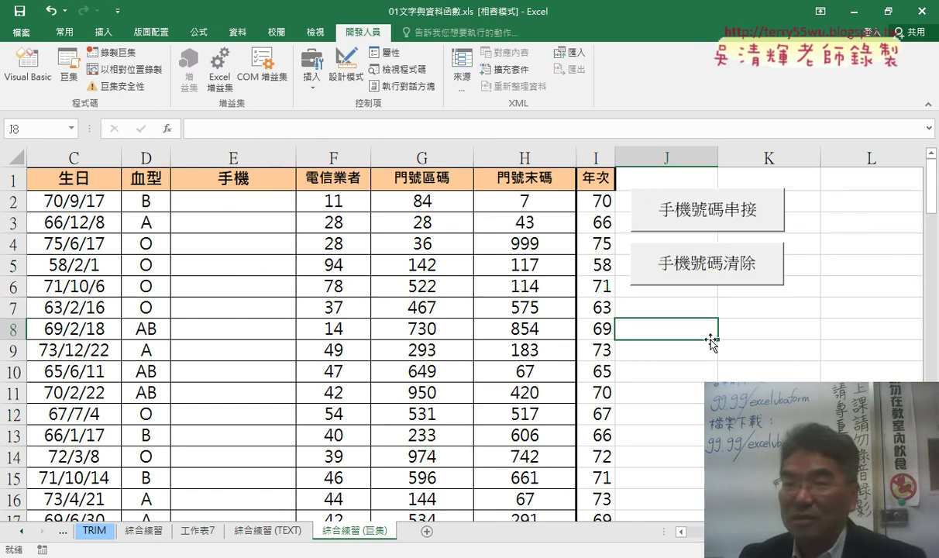
Select both macro buttons together to view their formatting options, then deselect them
left_click(740, 224, "ctrl")
left_click(679, 265, "ctrl")
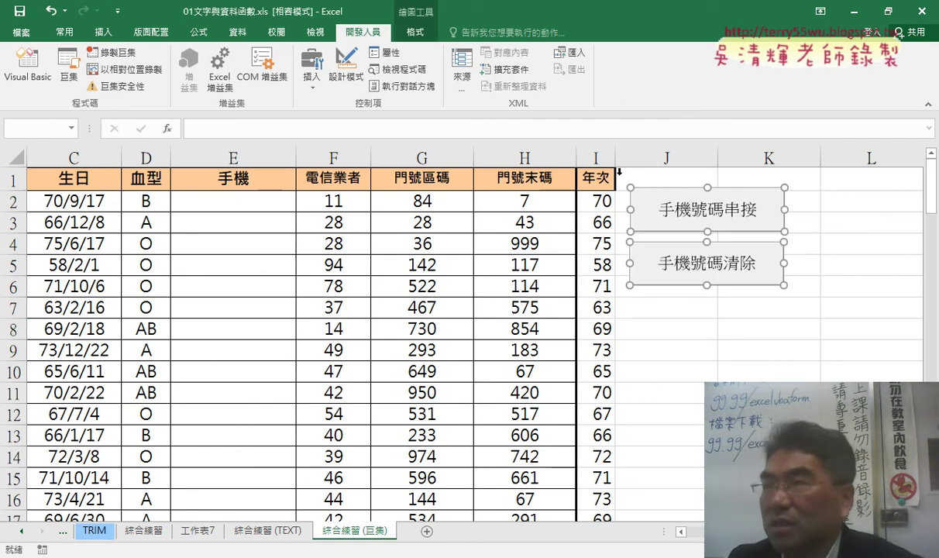
left_click(417, 34)
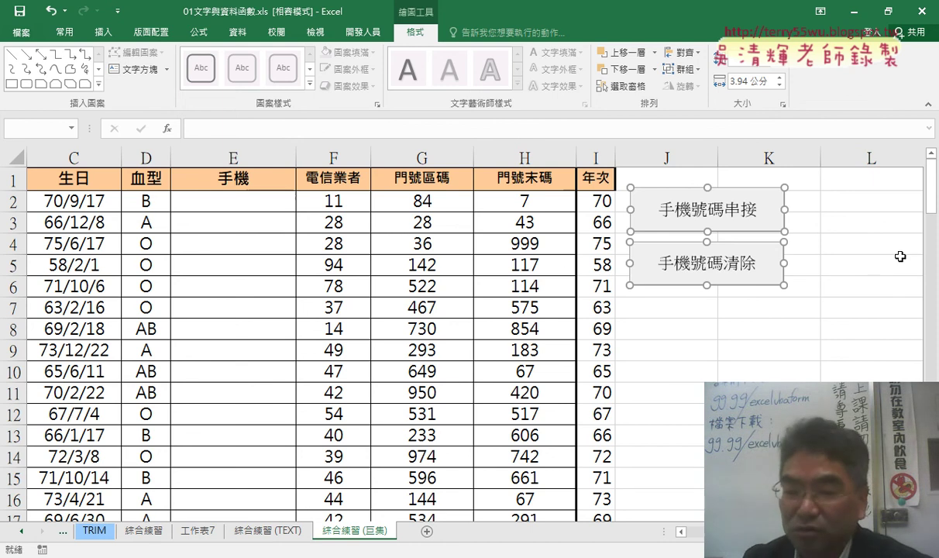
key("Escape")
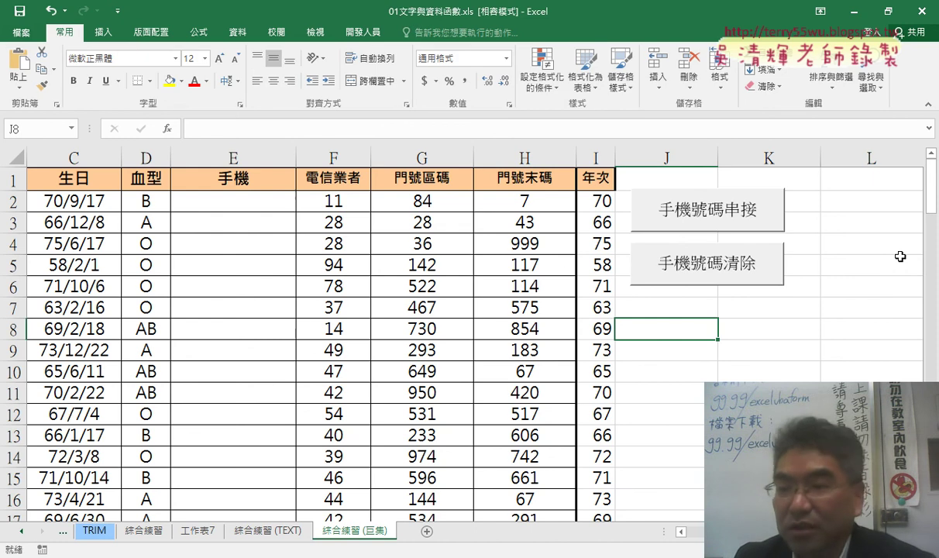
Run the buttons so column E fills and is cleared empty, then select the 手機號碼清除 button
left_click(878, 342)
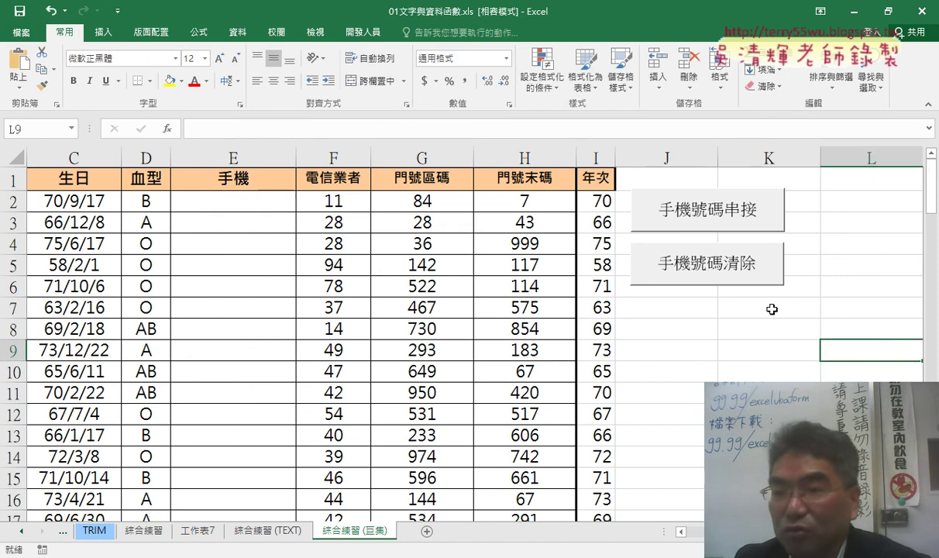
left_click(707, 206)
left_click(710, 259)
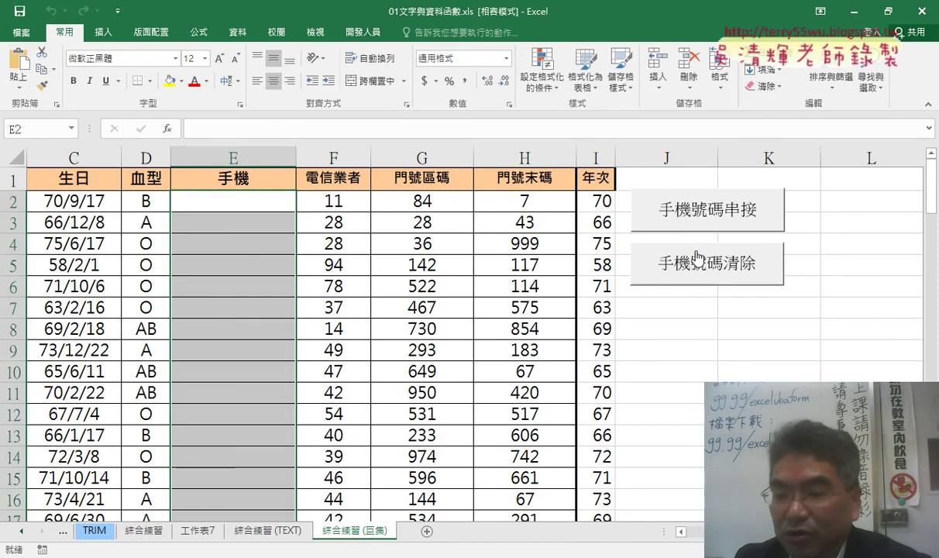
scroll(799, 316, "left", 2)
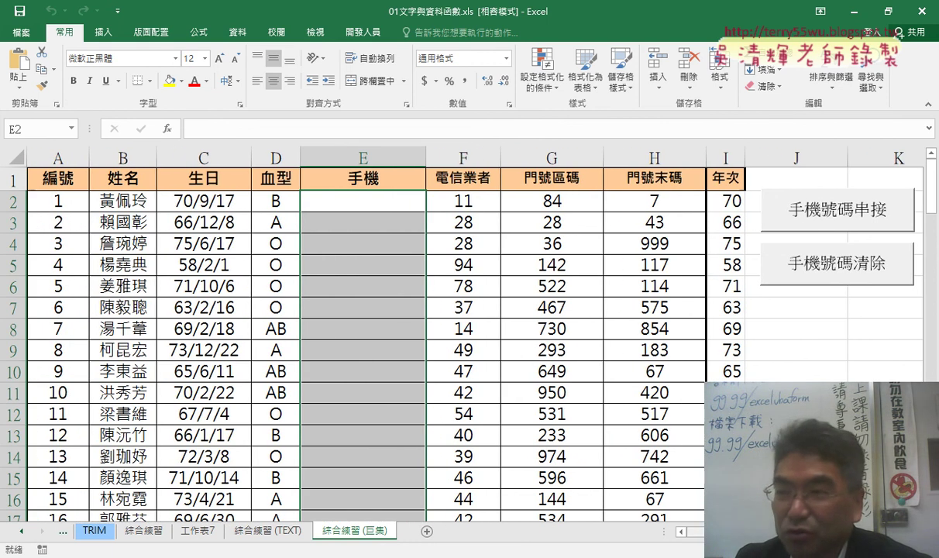
scroll(445, 325, "right", 2)
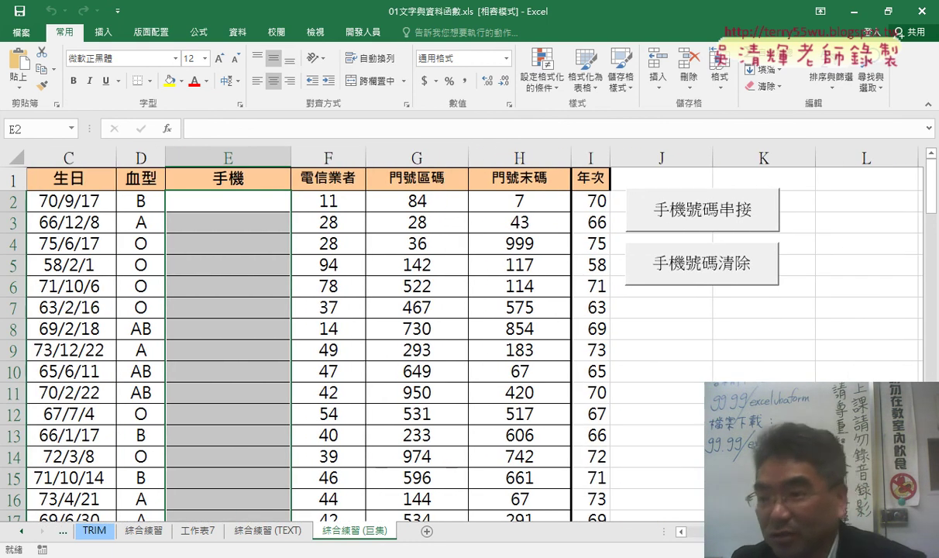
left_click(719, 273, "ctrl")
Select both macro buttons and cut them off the sheet
left_click(716, 229, "ctrl")
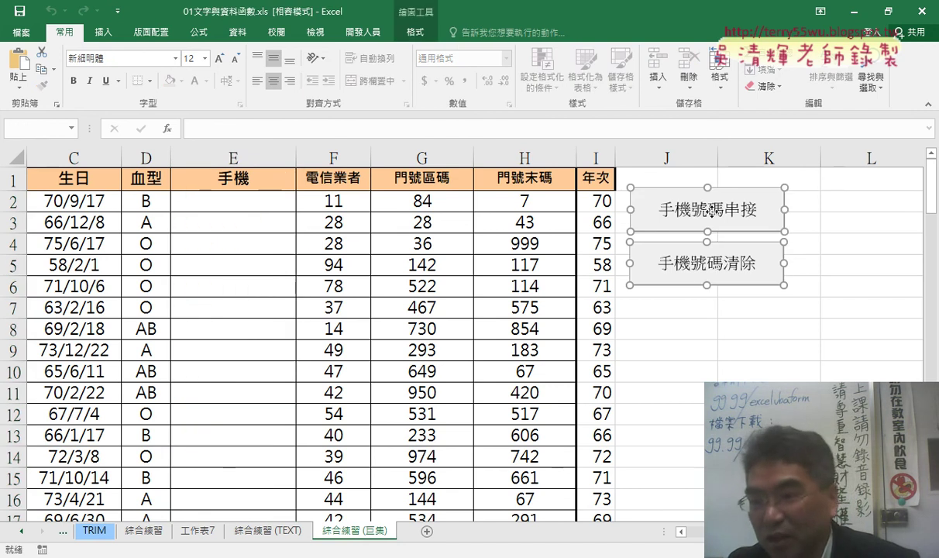
right_click(714, 211)
left_click(741, 219)
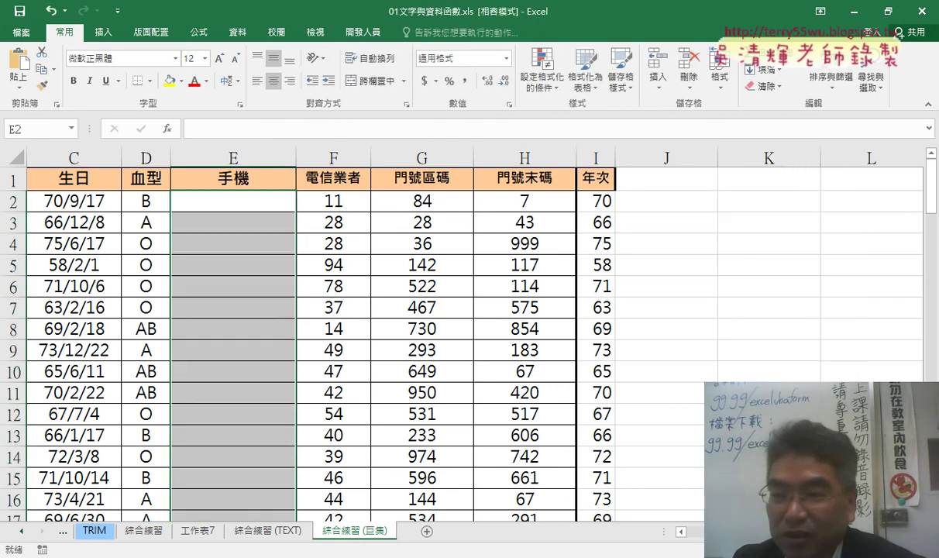
scroll(446, 326, "right", 2)
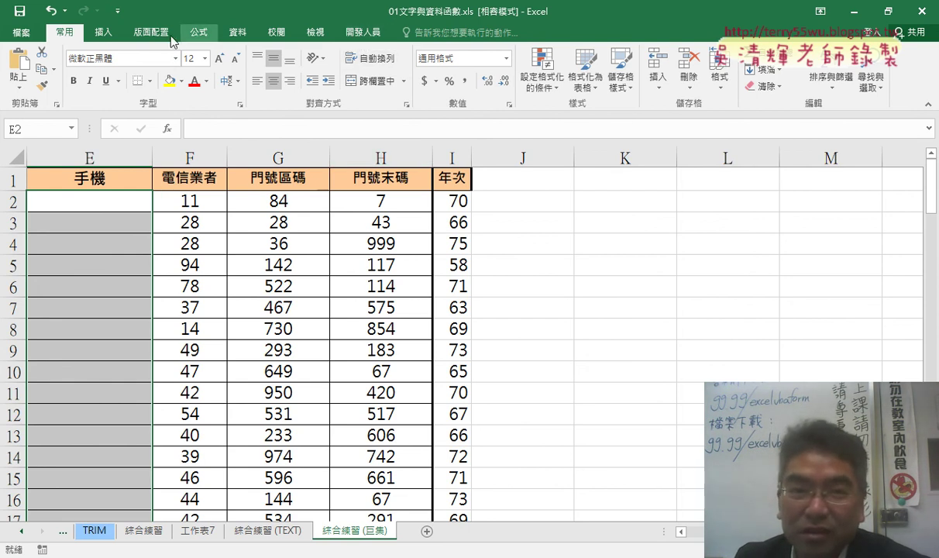
left_click(101, 34)
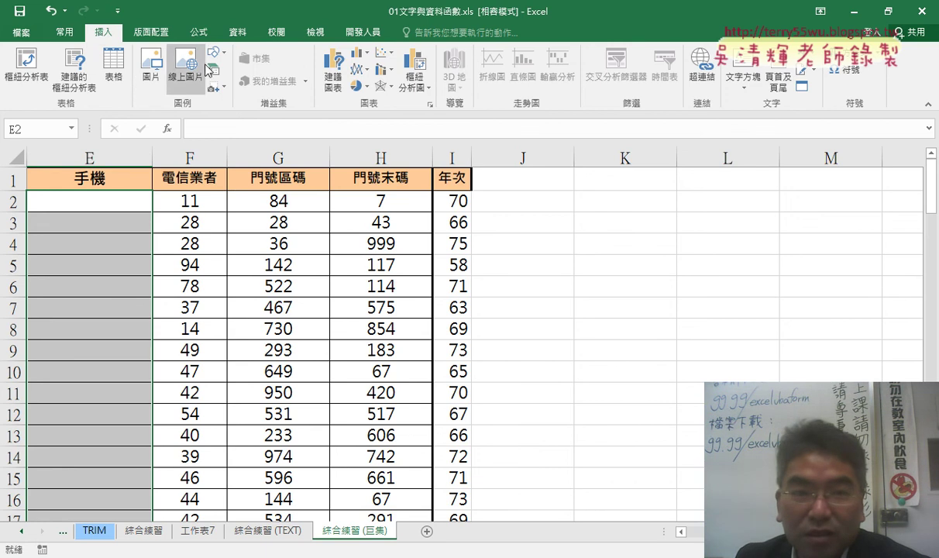
Draw a Smiley Face shape near cell L4 and give it a light-green shape style
left_click(220, 54)
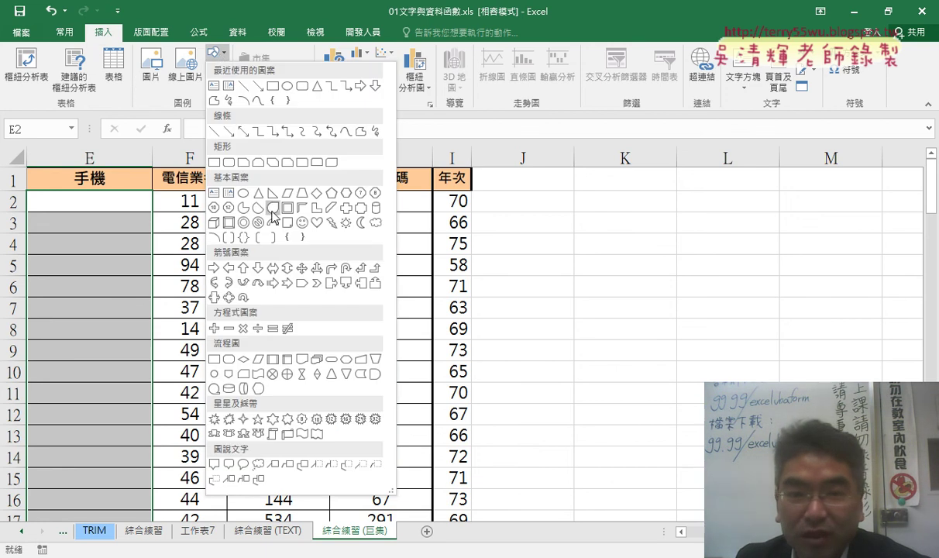
left_click(302, 224)
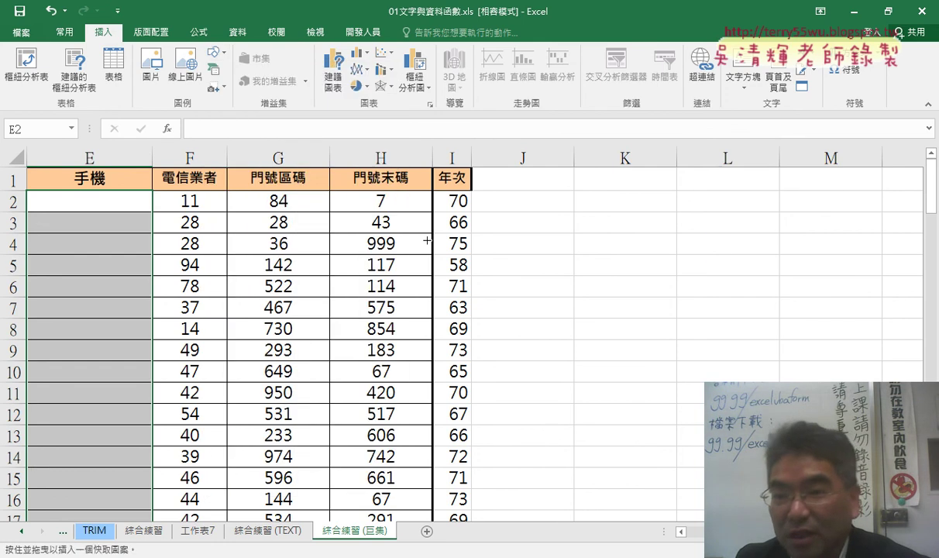
left_click_drag(707, 231, 734, 265)
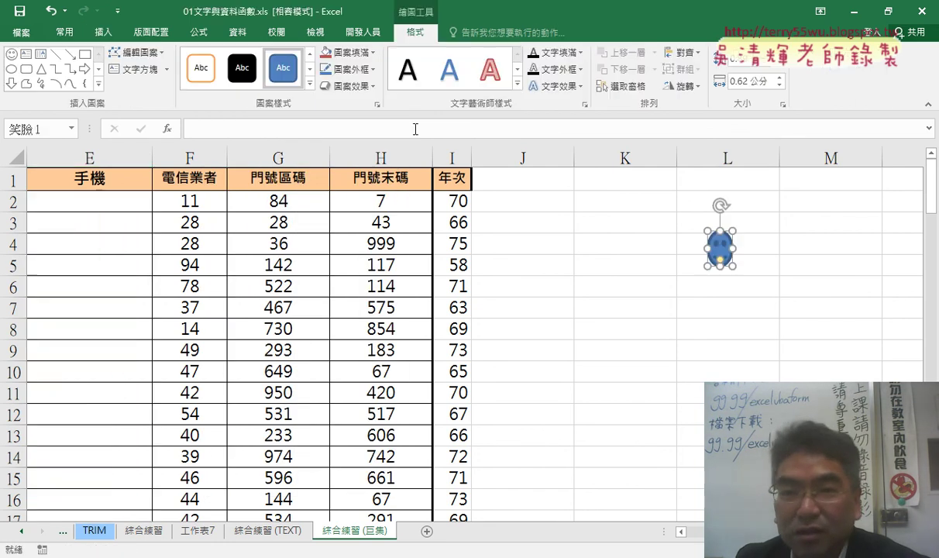
left_click(309, 85)
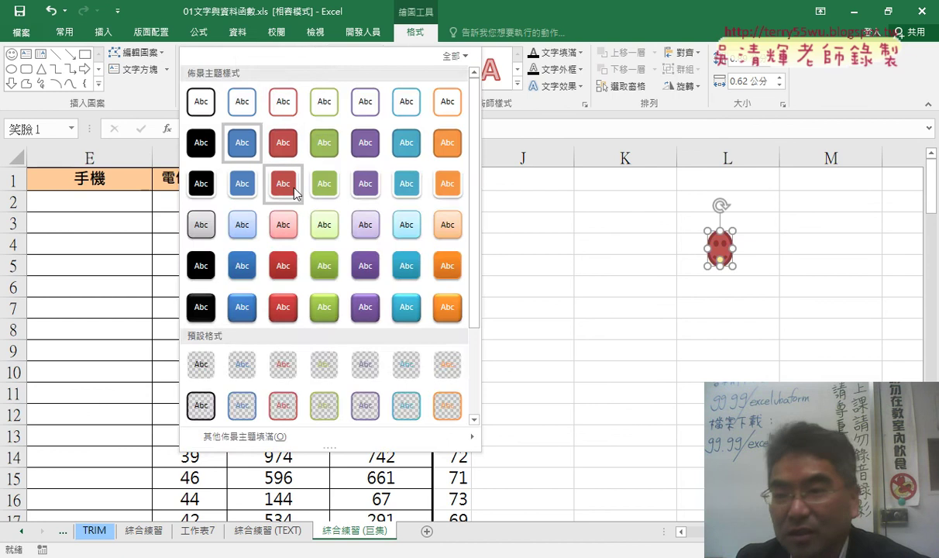
left_click(319, 218)
key("Escape")
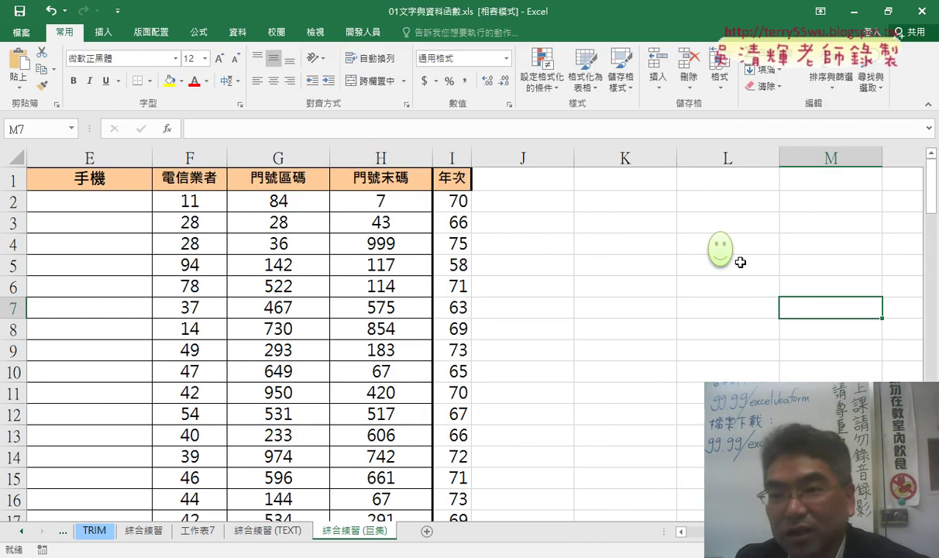
Assign the 手機號碼串接 macro to the smiley face shape
right_click(727, 259)
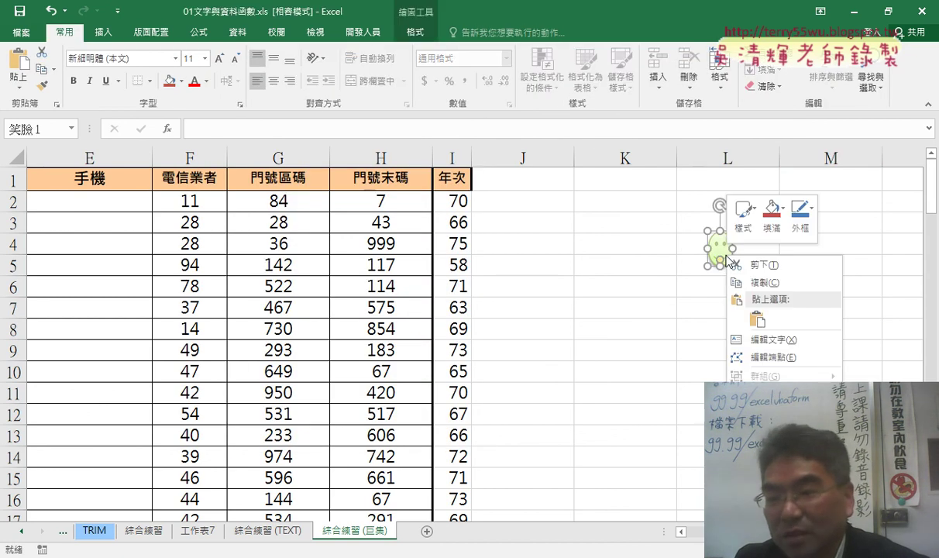
left_click(775, 414)
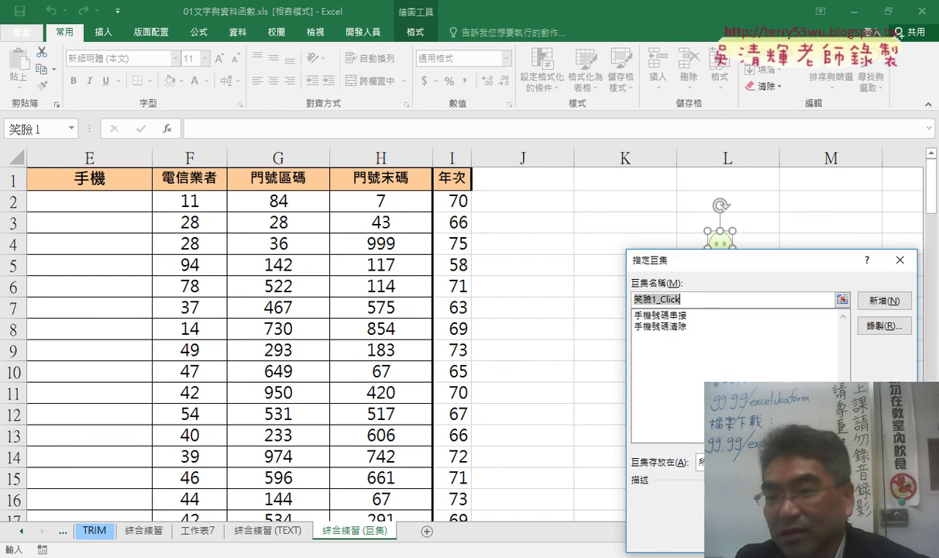
left_click(660, 314)
key("Return")
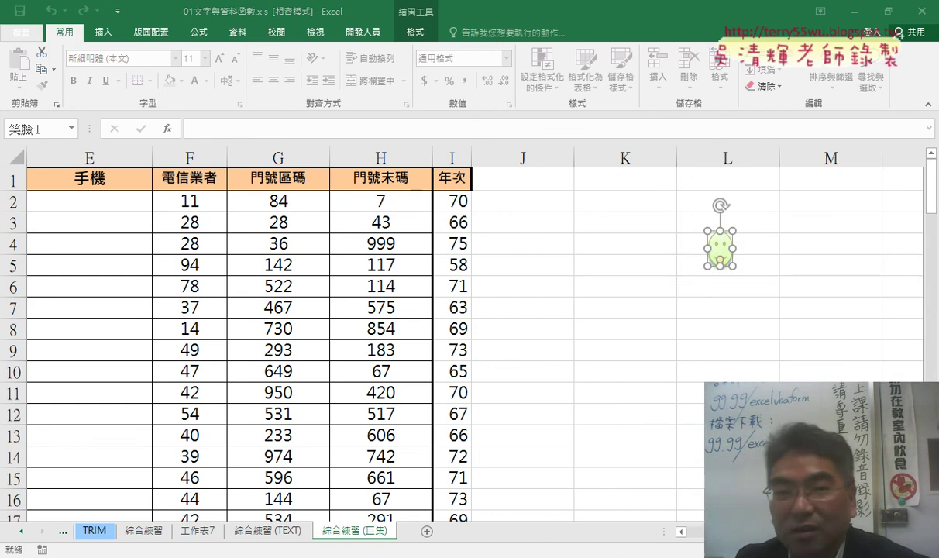
left_click(107, 37)
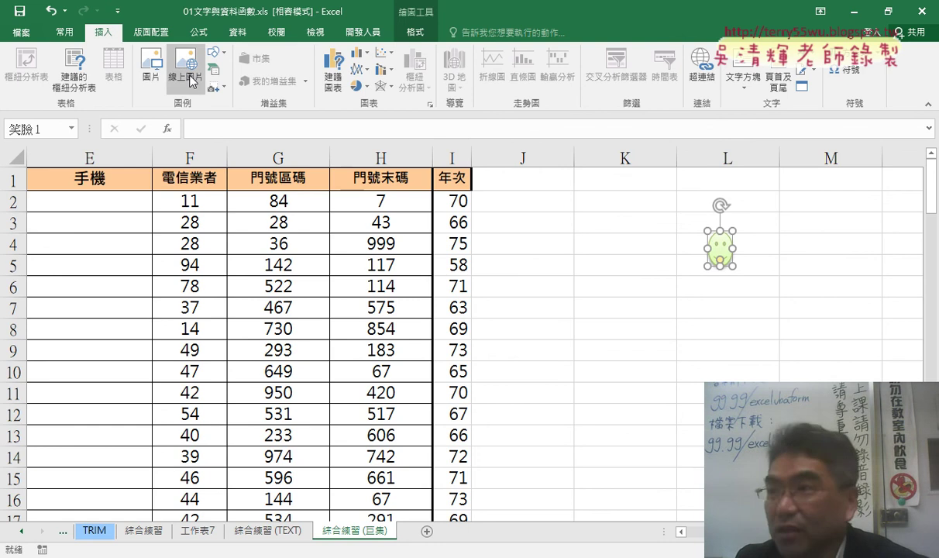
Draw a Multiply (X) shape below the smiley near L7 and apply a pink style
left_click(213, 53)
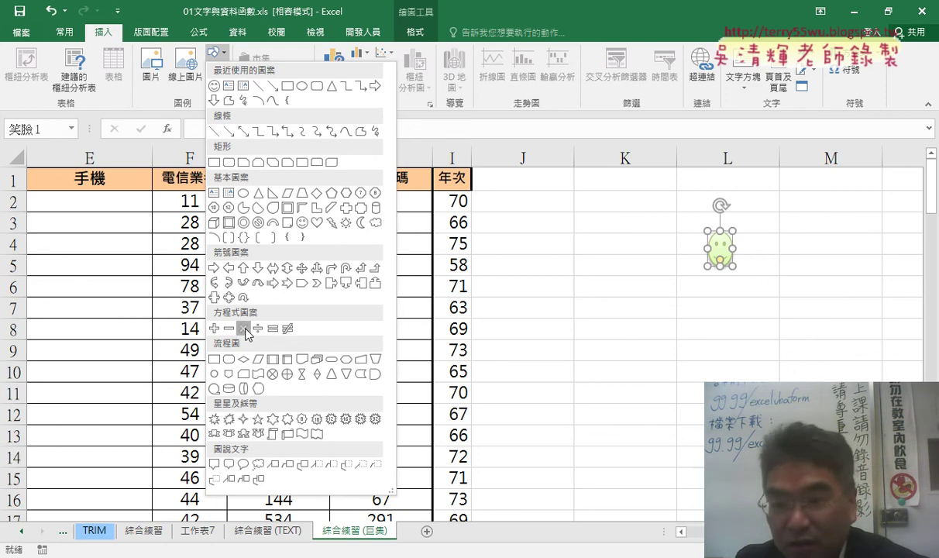
left_click(244, 328)
left_click_drag(710, 293, 745, 328)
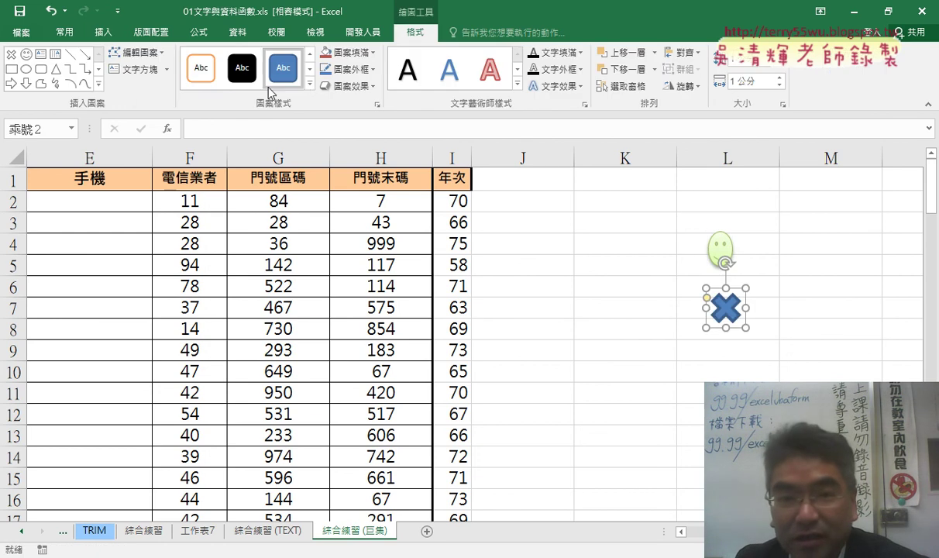
left_click(310, 80)
left_click(286, 240)
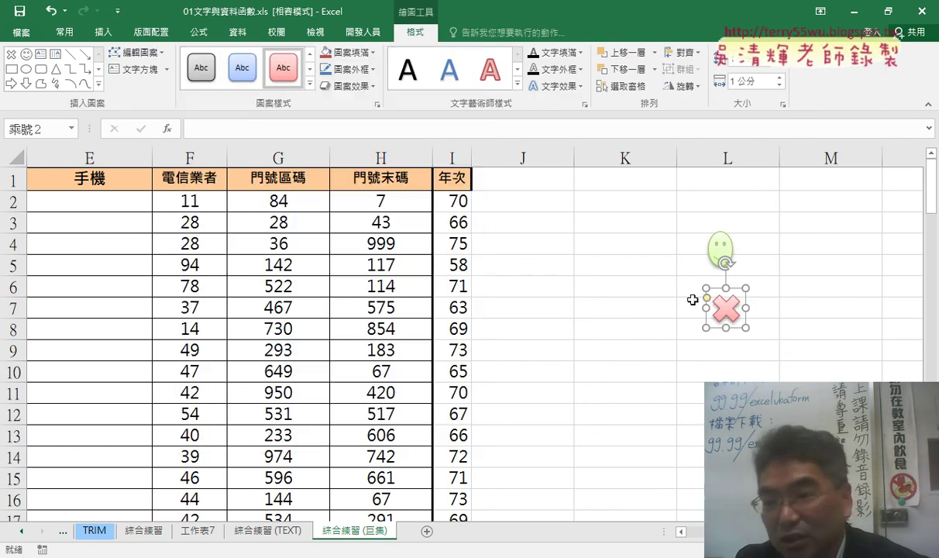
Assign the 手機號碼清除 clear macro to the X shape
right_click(725, 307)
left_click(774, 239)
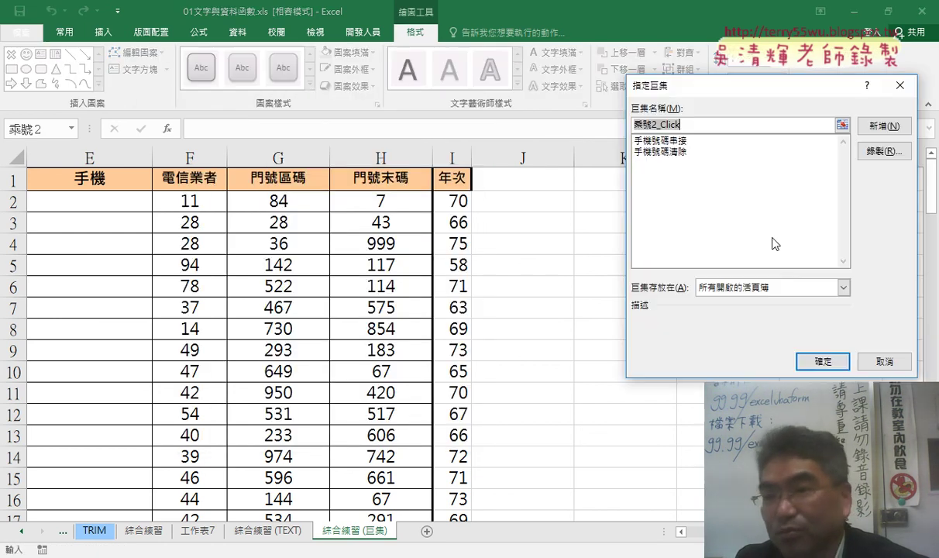
left_click(661, 151)
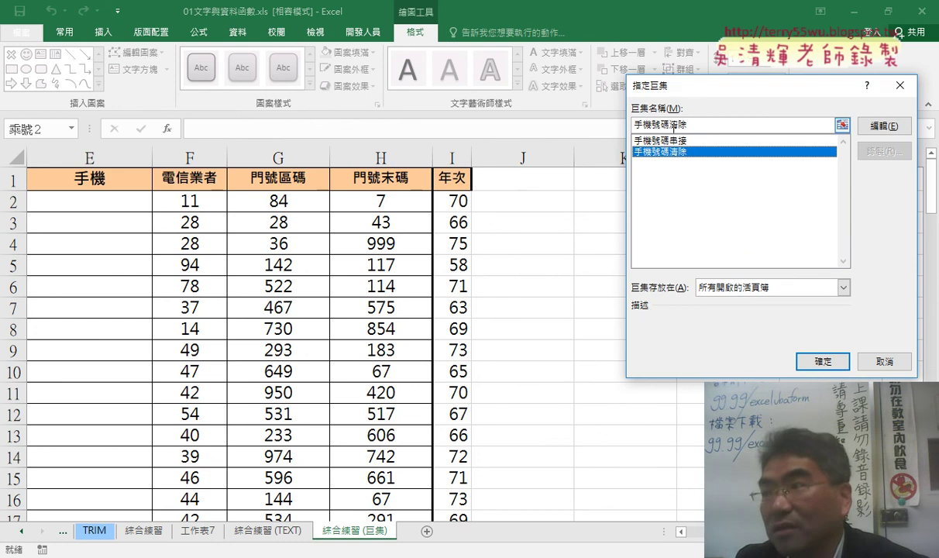
left_click(806, 358)
left_click(805, 358)
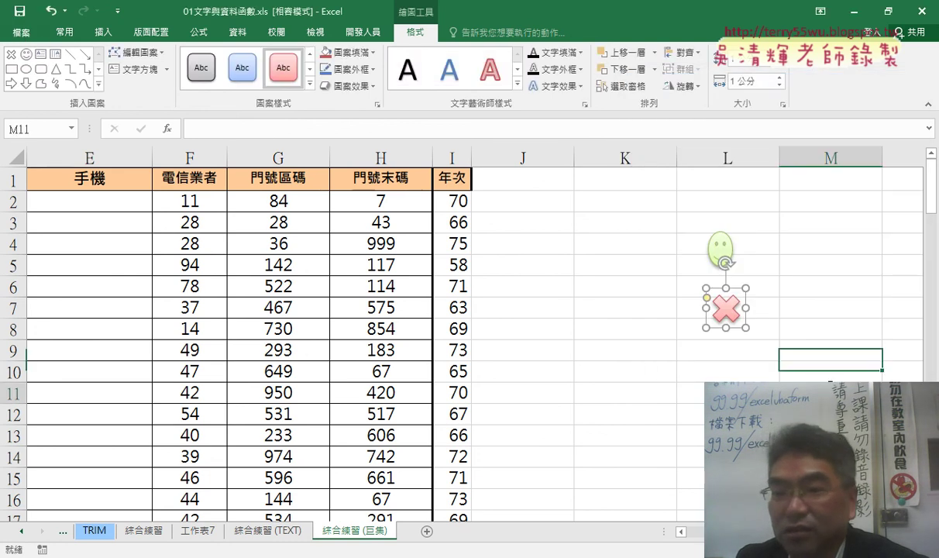
Fill the 手機 column using the smiley, then clear it again with the X shape
left_click(722, 261)
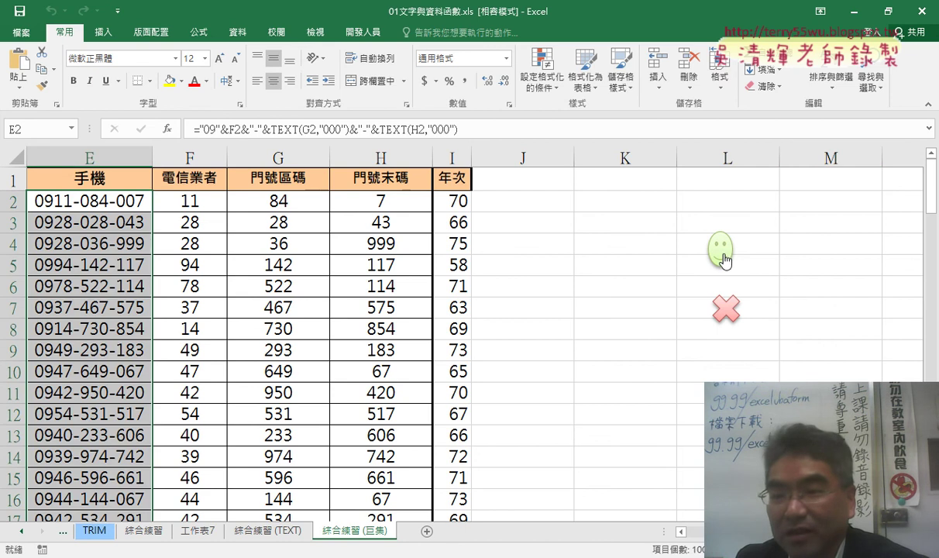
left_click(734, 311)
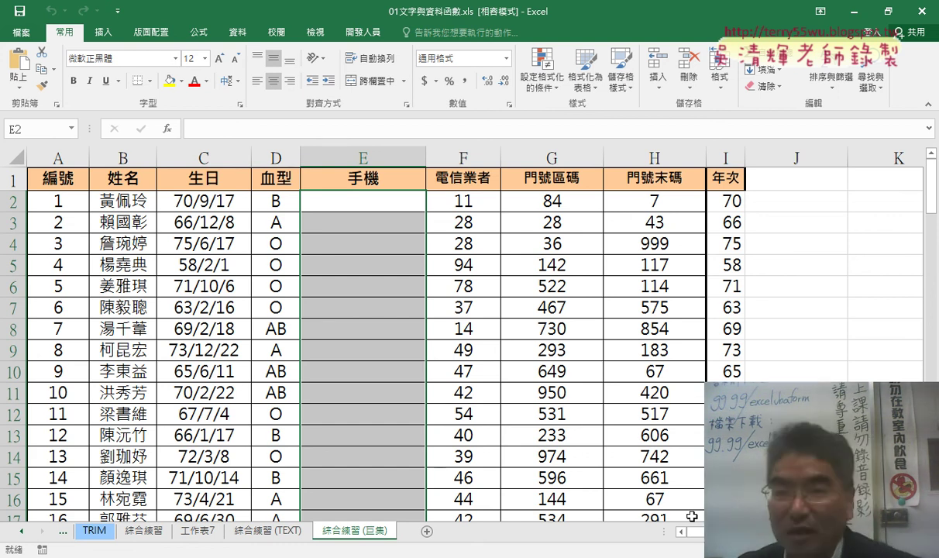
left_click(362, 31)
left_click(312, 62)
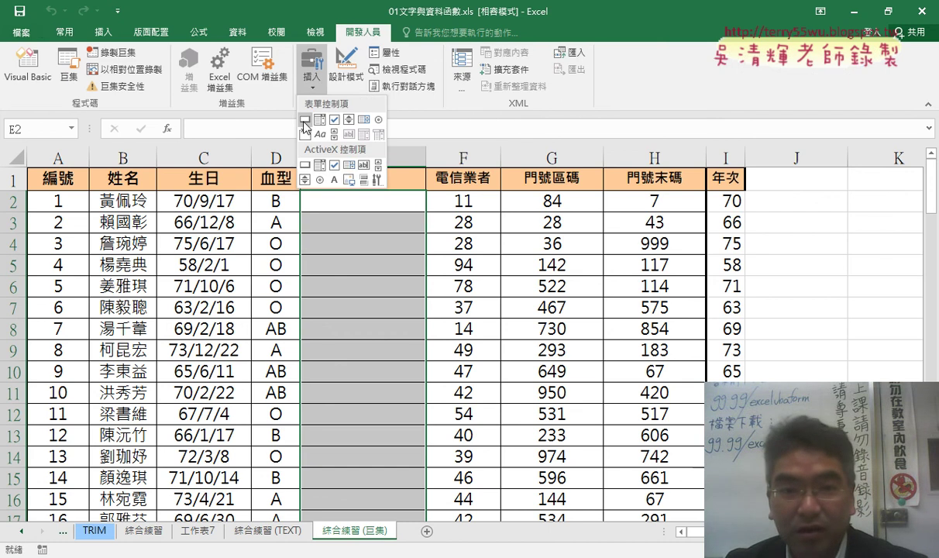
left_click(104, 33)
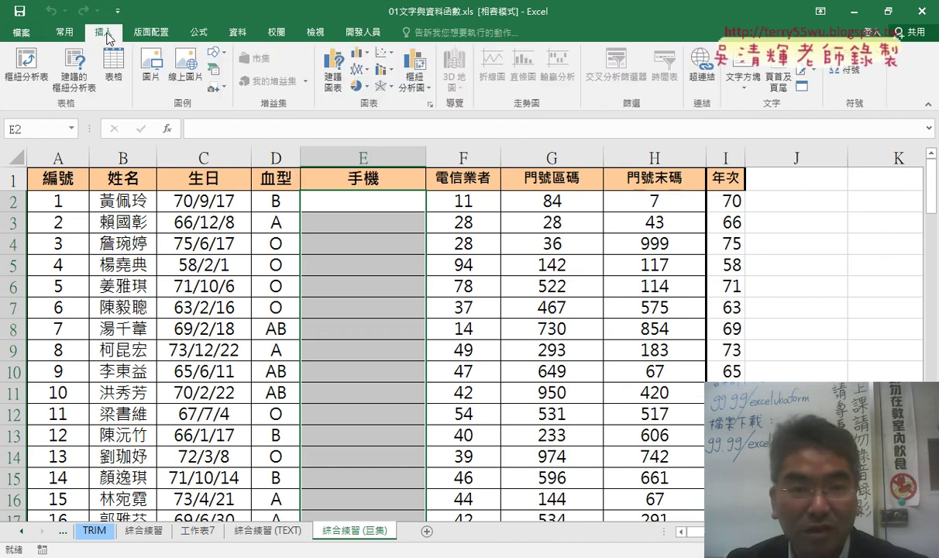
left_click(225, 52)
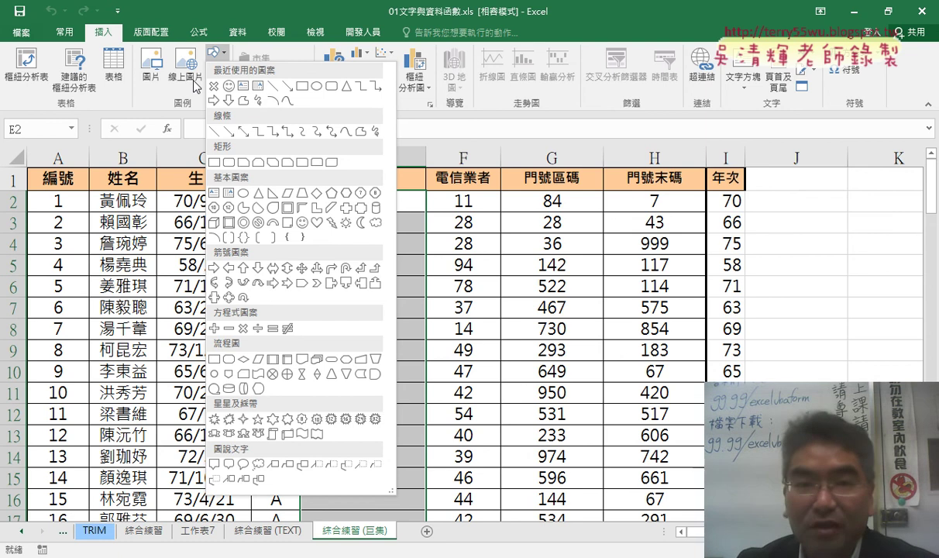
left_click(341, 34)
left_click(341, 33)
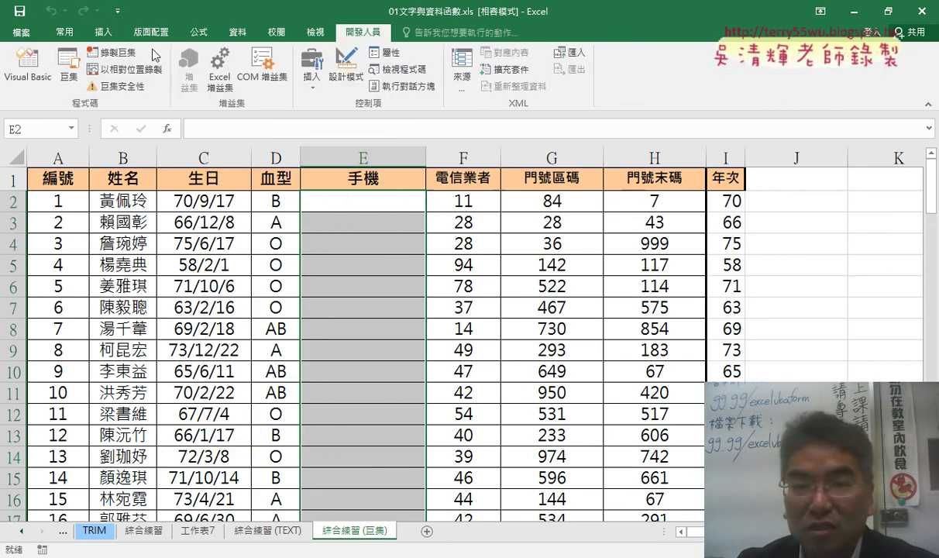
Open the Macro dialog listing 手機號碼串接 and 手機號碼清除 via Developer > 巨集
left_click(69, 71)
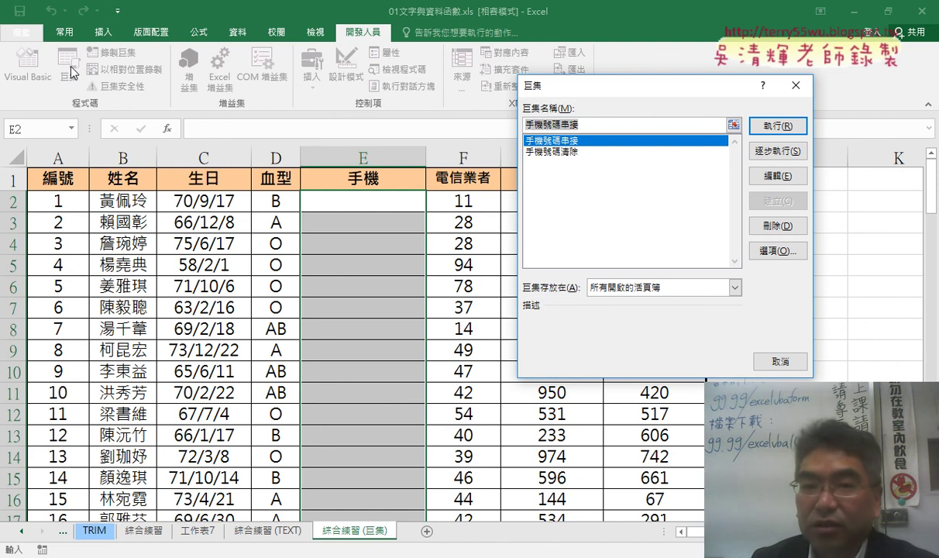